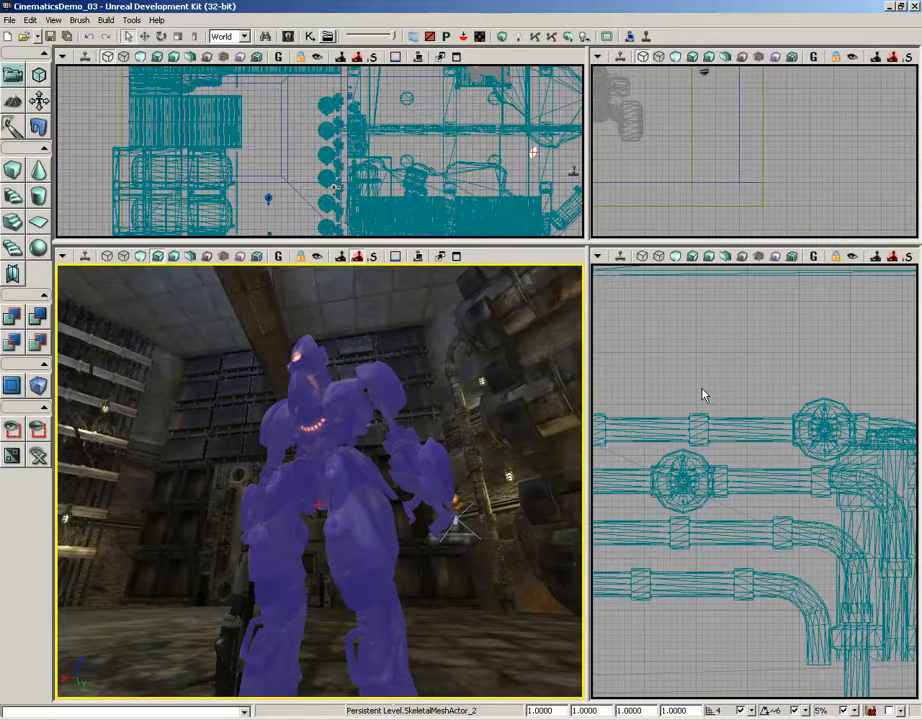
# Start a playtest from the floor of the dark blue room beside the row of barrels.
pyautogui.moveTo(534, 598)
pyautogui.mouseDown()
pyautogui.moveTo(266, 577)
pyautogui.moveTo(531, 596)
pyautogui.mouseUp()
pyautogui.moveTo(534, 598); pyautogui.dragTo(531, 596, button='right')
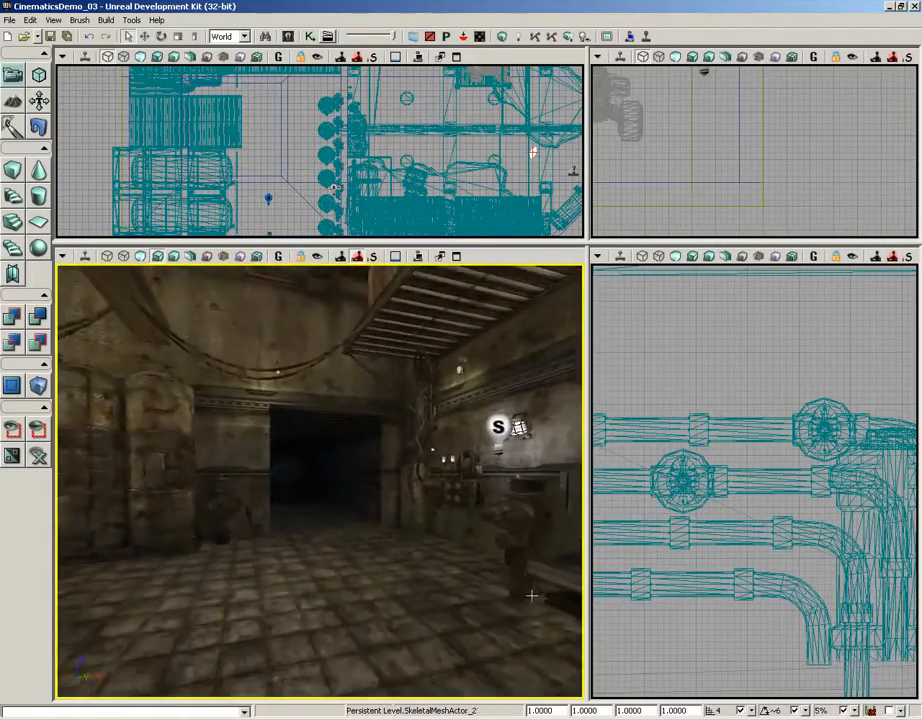
pyautogui.moveTo(531, 596)
pyautogui.mouseDown()
pyautogui.moveTo(523, 403)
pyautogui.moveTo(531, 597)
pyautogui.mouseUp()
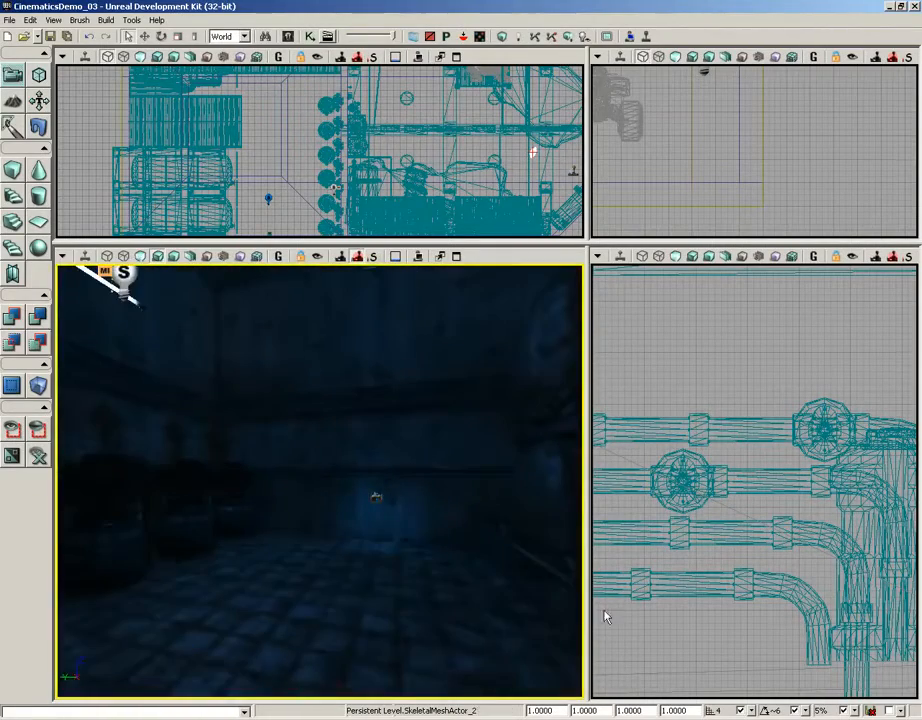
pyautogui.moveTo(420, 544); pyautogui.dragTo(325, 432, button='right')
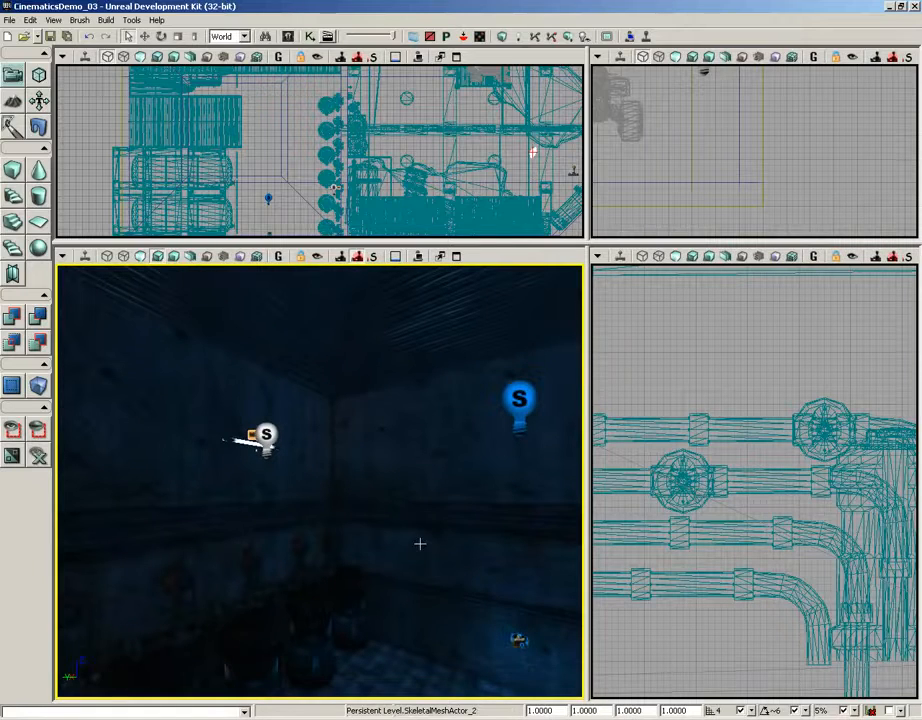
pyautogui.moveTo(428, 529); pyautogui.dragTo(486, 650, button='right')
pyautogui.rightClick(374, 589)
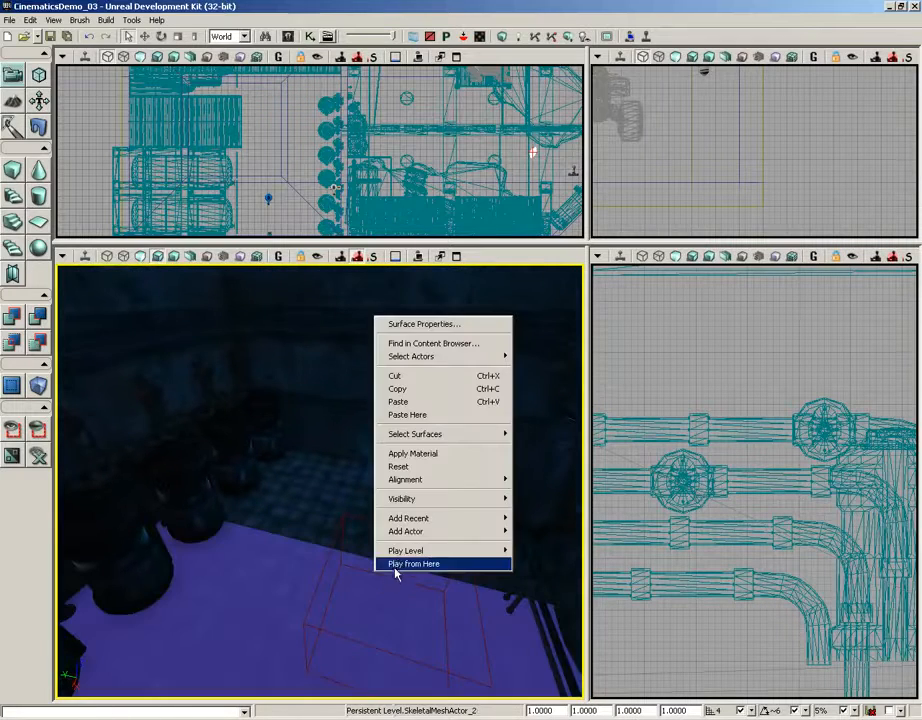
pyautogui.click(398, 564)
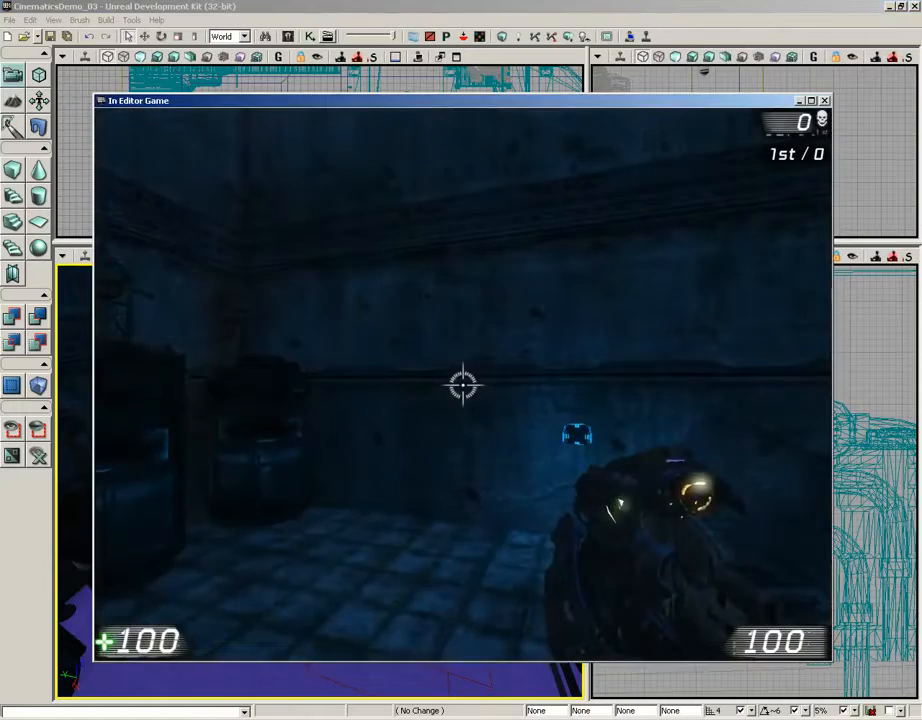
# Activate the glowing wall switch in the dark room to watch the cinematic play, and end the playtest.
pyautogui.press('w')
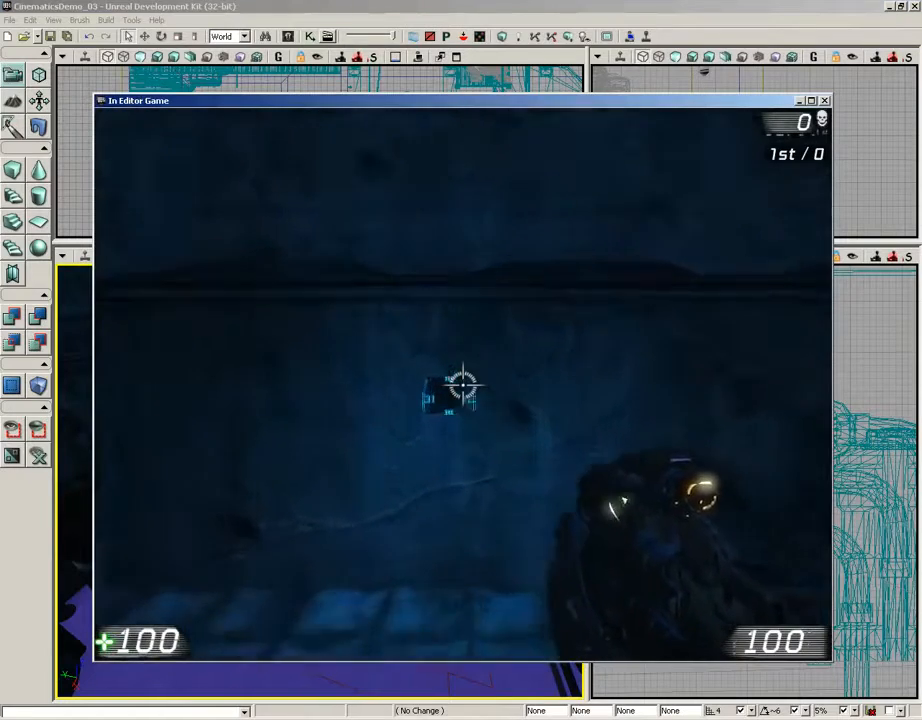
pyautogui.press('w')
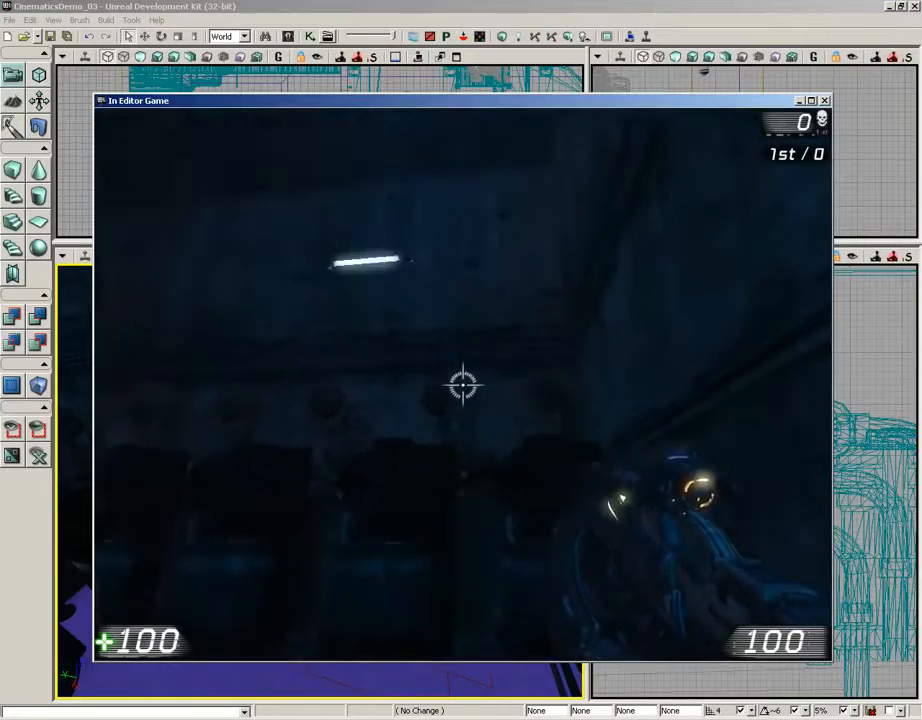
pyautogui.click(463, 384)
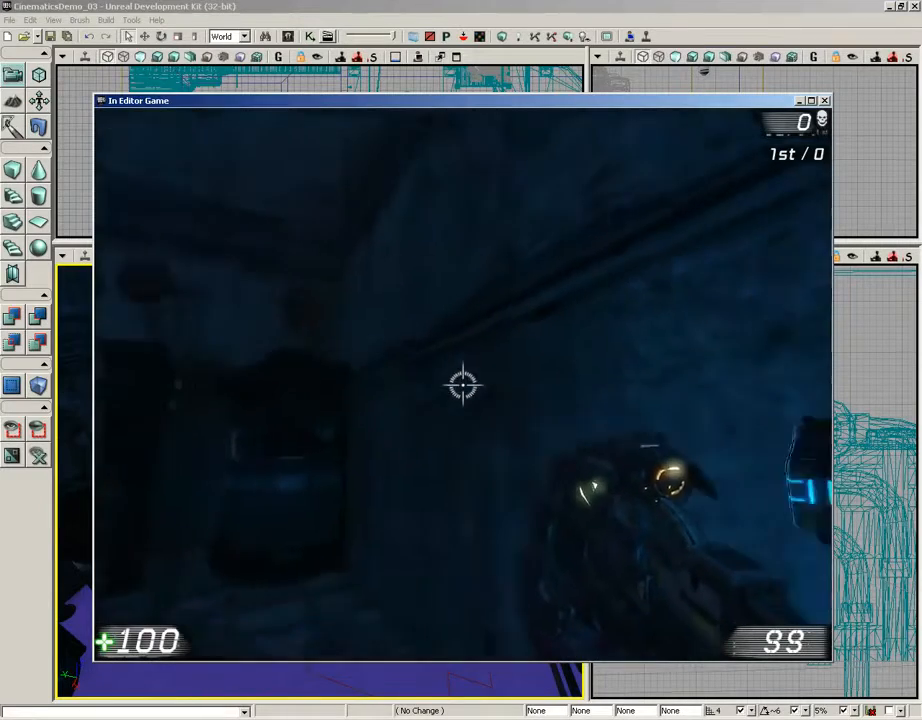
pyautogui.press('e')
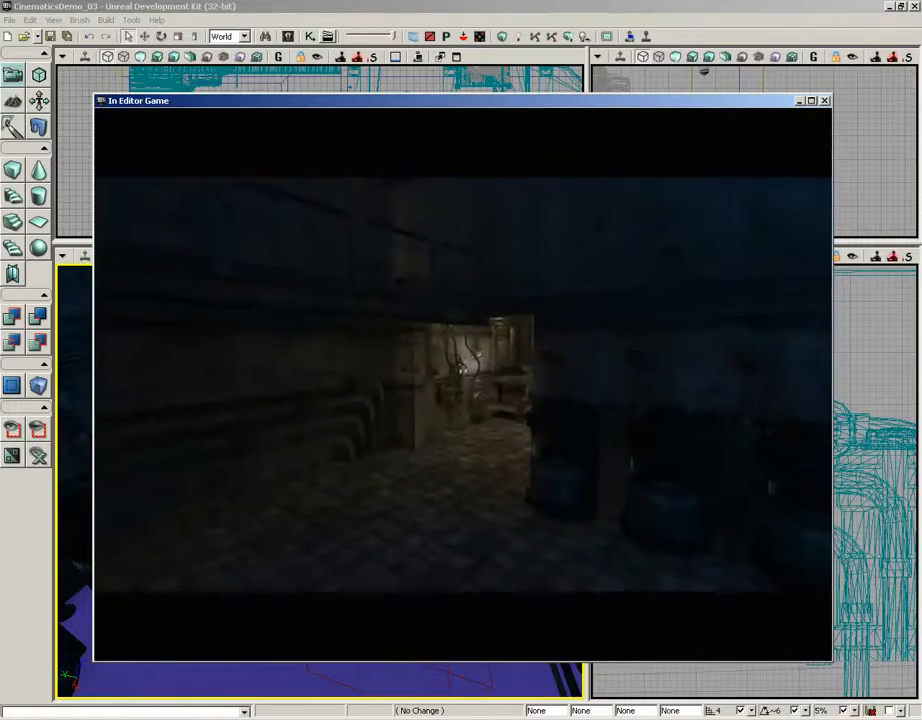
pyautogui.press('Escape')
# Playtest the level once more from the dark room's floor to review the light flicker shot, and exit.
pyautogui.rightClick(374, 545)
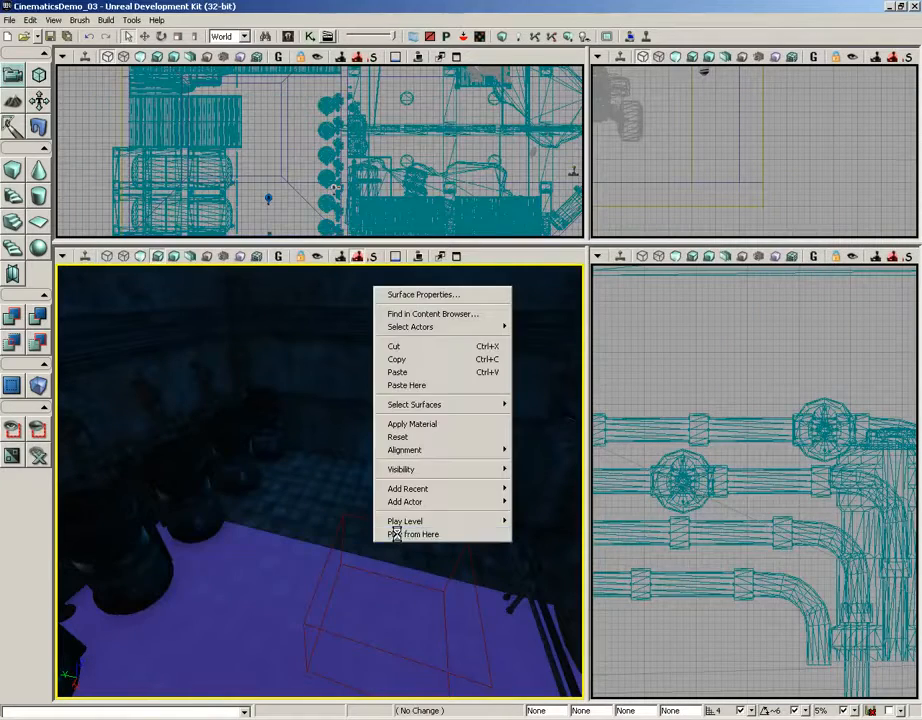
pyautogui.click(396, 534)
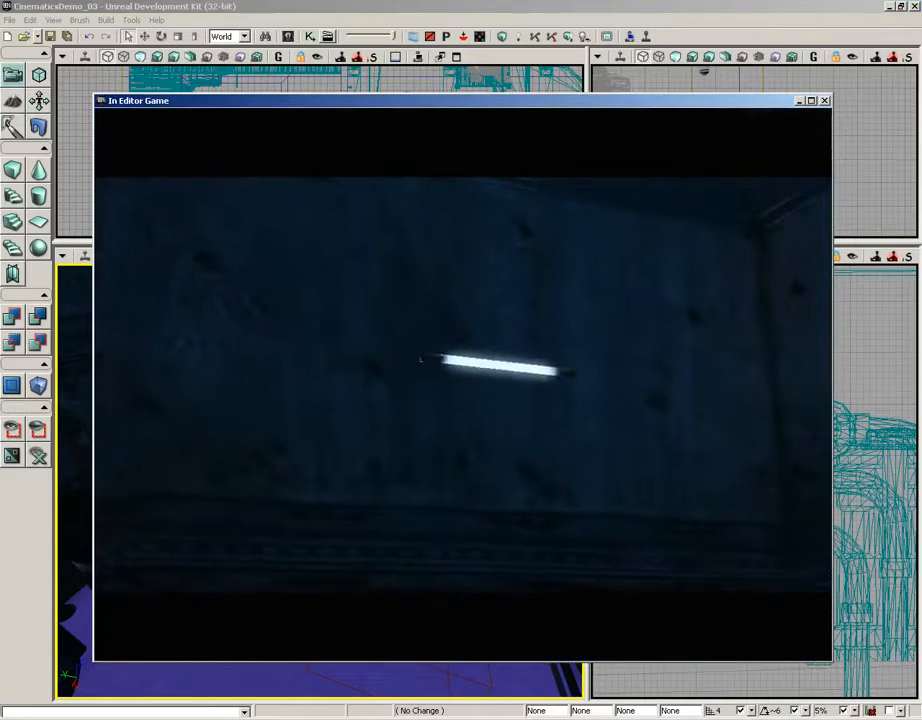
pyautogui.press('Escape')
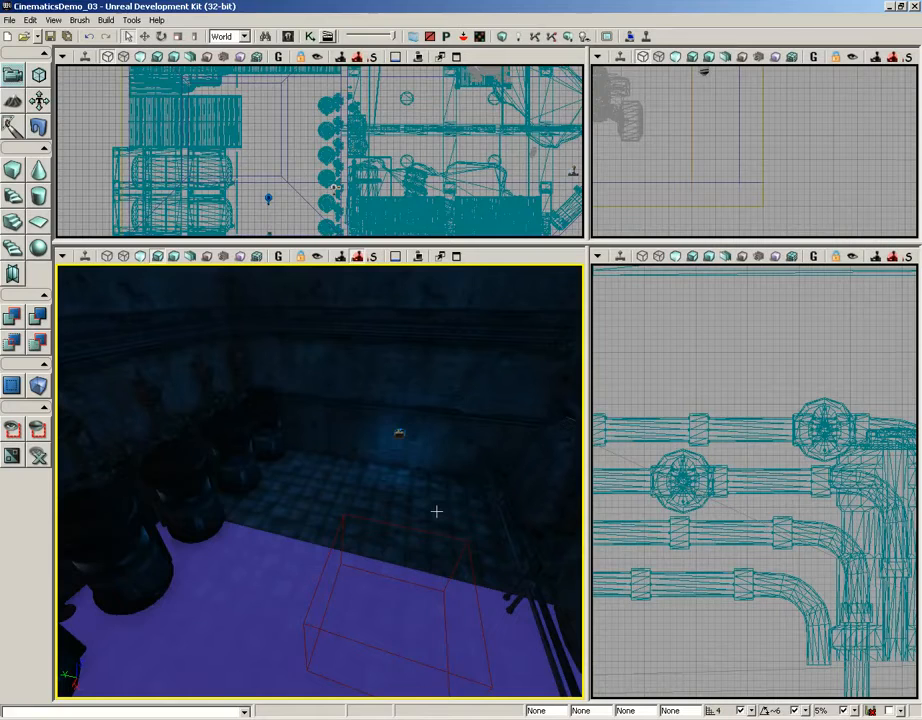
# Enable Force Dynamic Light on the toggleable point light next to the dark room's fluorescent tube.
pyautogui.moveTo(436, 511); pyautogui.dragTo(300, 268, button='right')
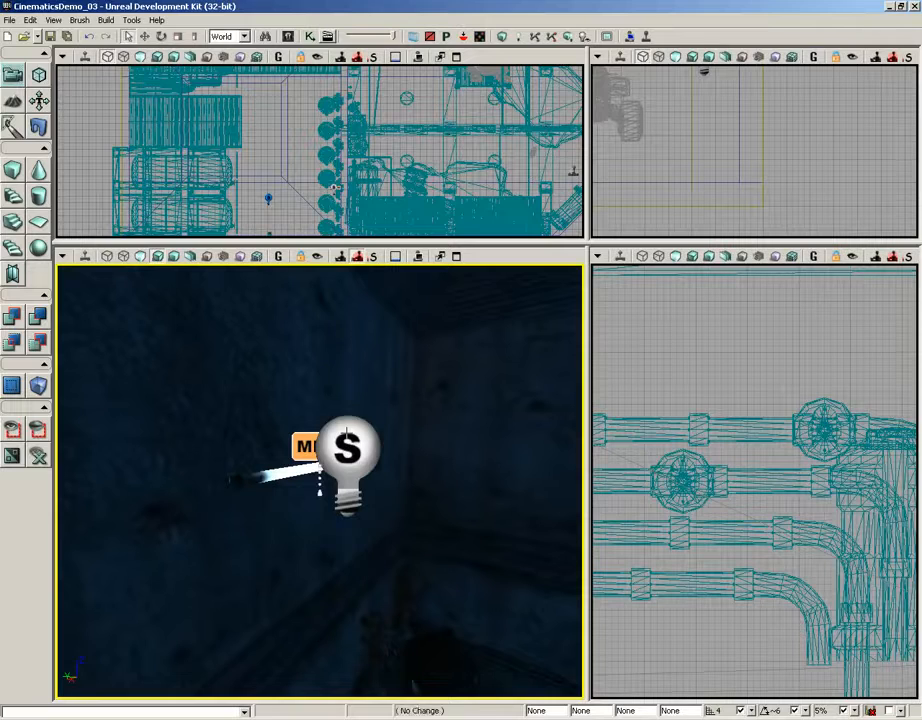
pyautogui.click(346, 445)
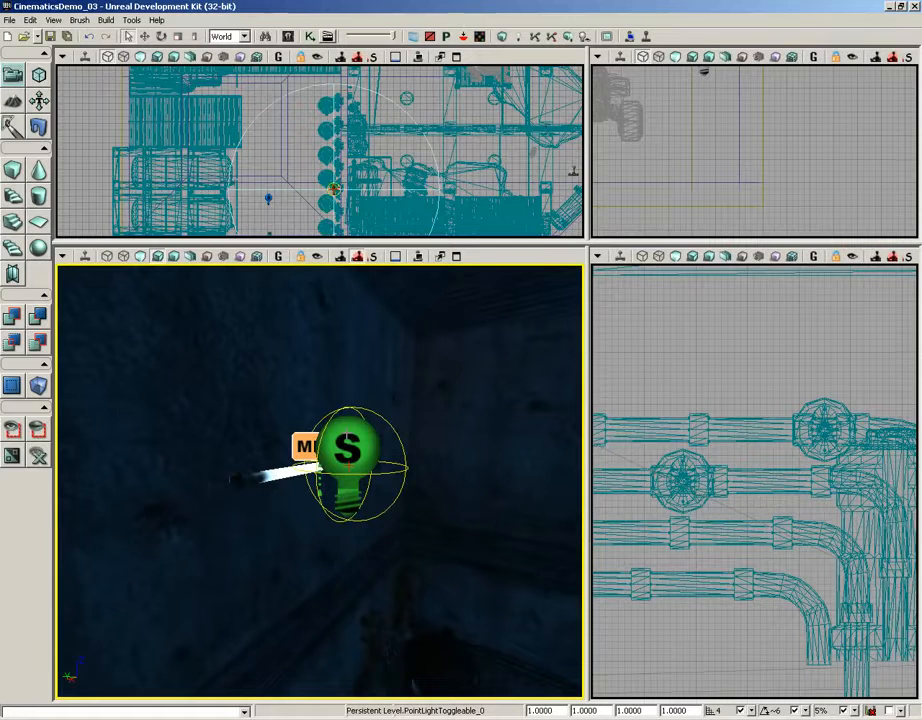
pyautogui.press('F4')
pyautogui.click(580, 184)
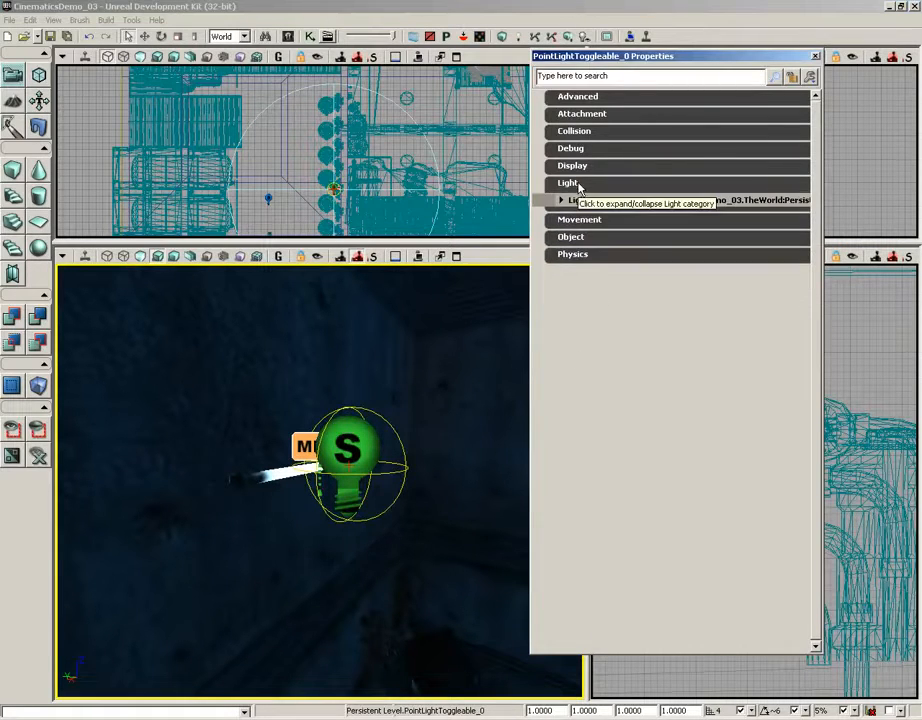
pyautogui.click(580, 200)
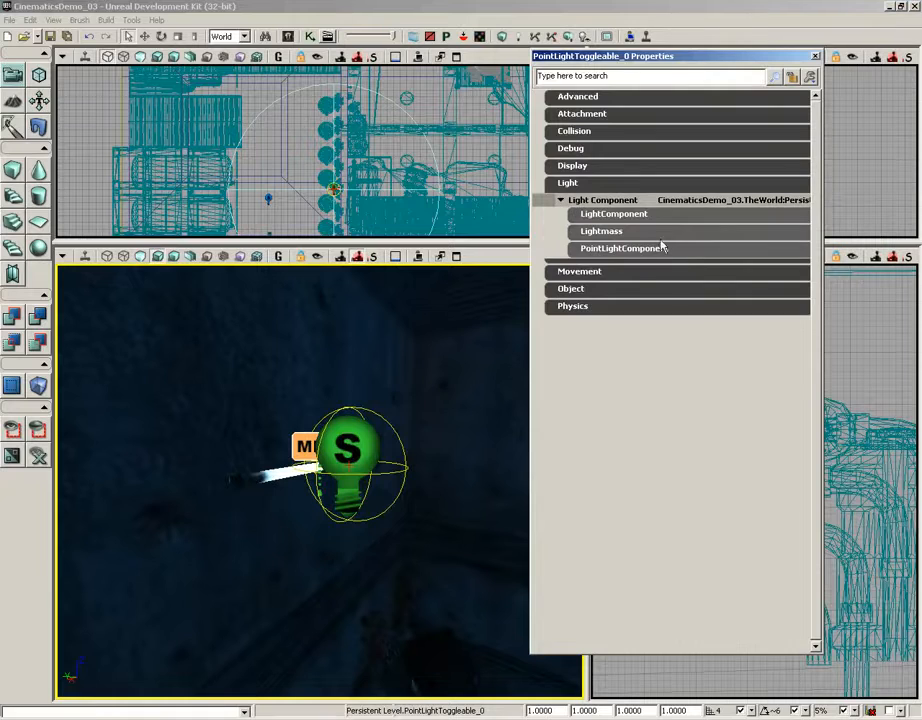
pyautogui.click(595, 215)
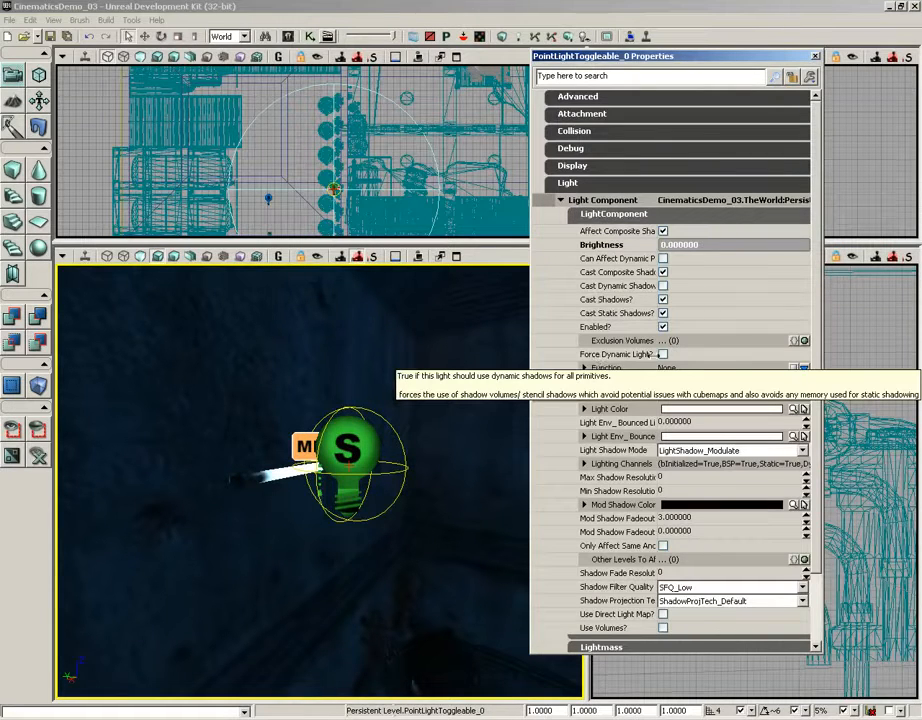
pyautogui.click(663, 355)
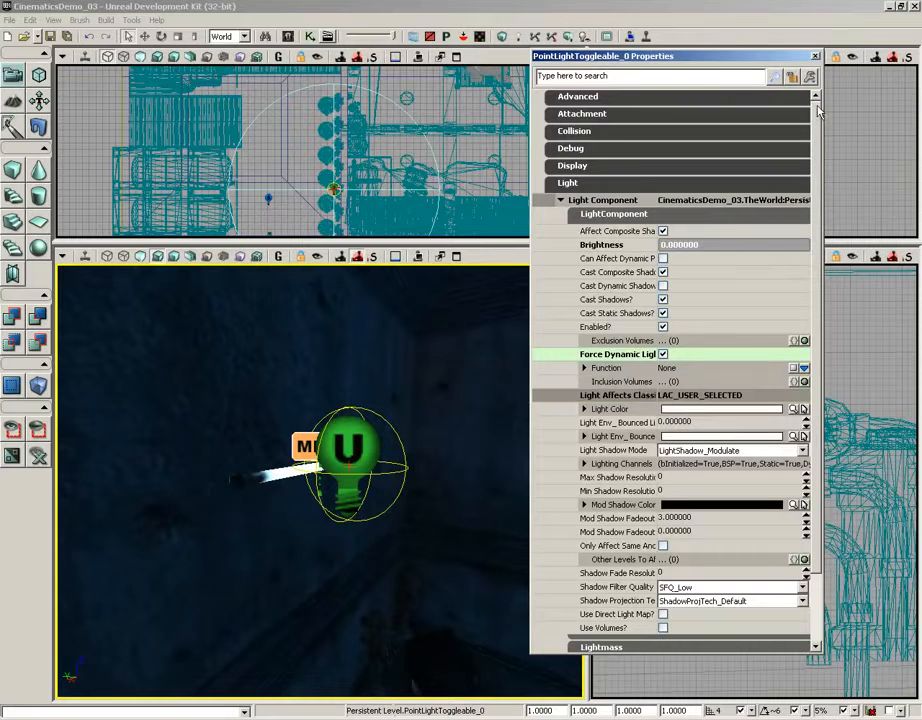
pyautogui.click(816, 59)
# Playtest the level in front of the enemy robot in the large hall to examine how it appears in game.
pyautogui.scroll(-5, 484, 420)
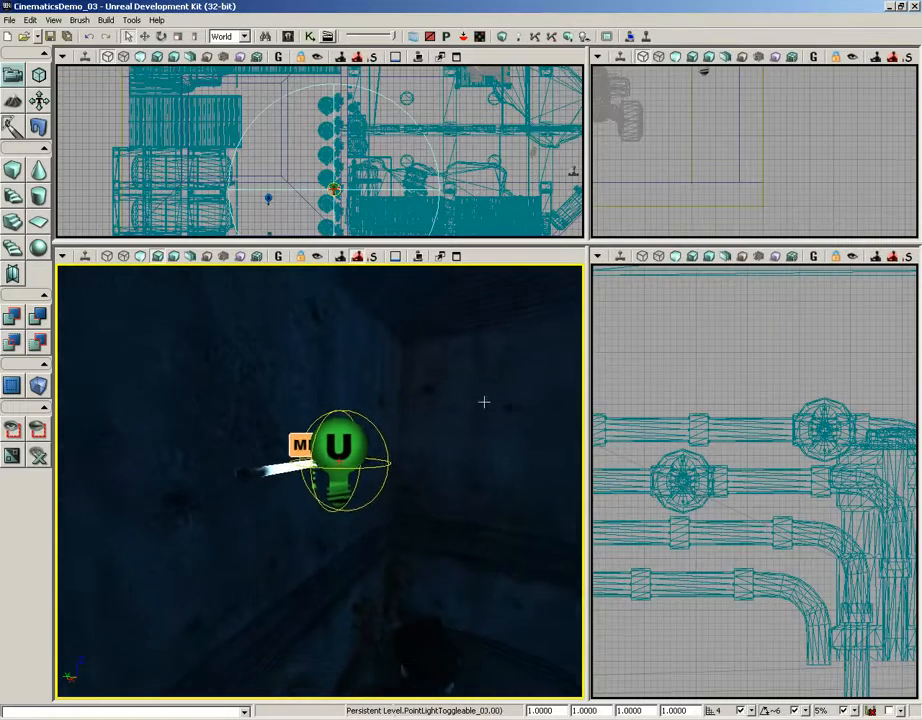
pyautogui.moveTo(477, 471); pyautogui.dragTo(358, 424)
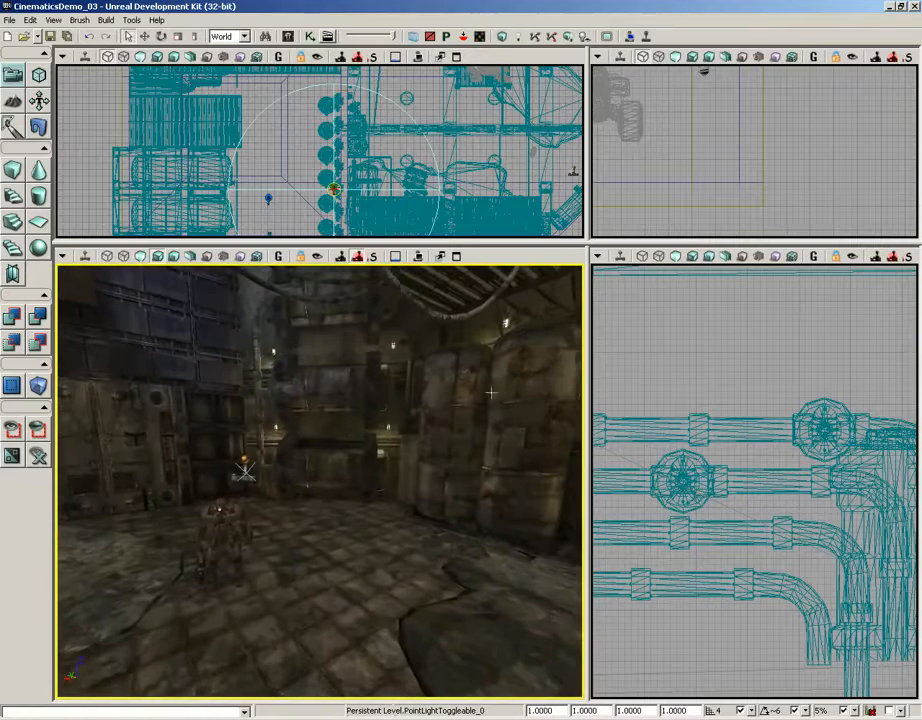
pyautogui.moveTo(358, 424); pyautogui.dragTo(350, 438, button='right')
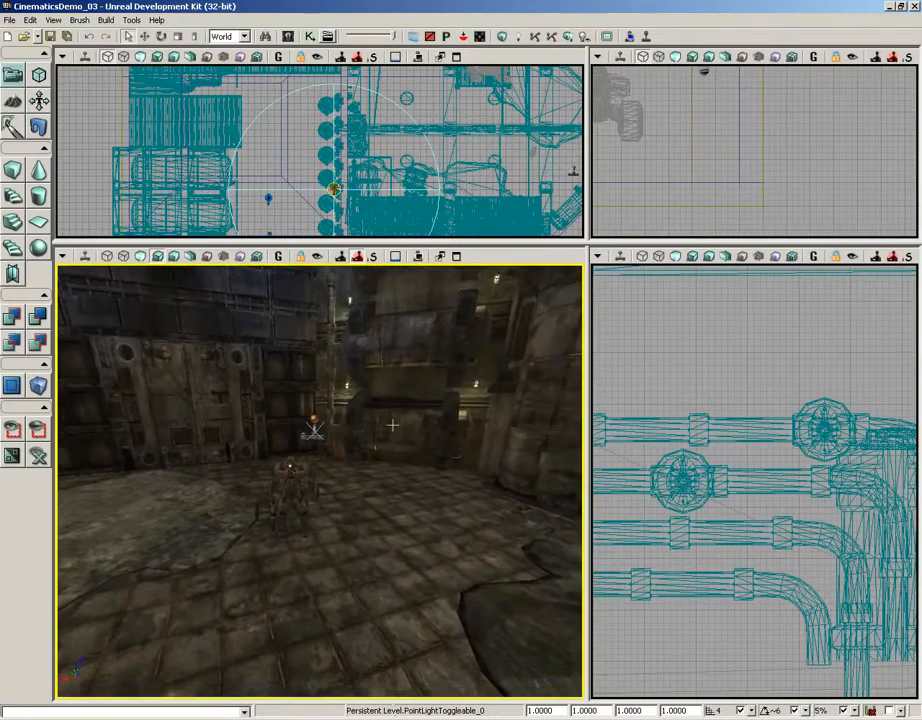
pyautogui.moveTo(393, 494)
pyautogui.mouseDown()
pyautogui.moveTo(371, 465)
pyautogui.moveTo(388, 501)
pyautogui.moveTo(418, 508)
pyautogui.moveTo(403, 523)
pyautogui.moveTo(400, 480)
pyautogui.mouseUp()
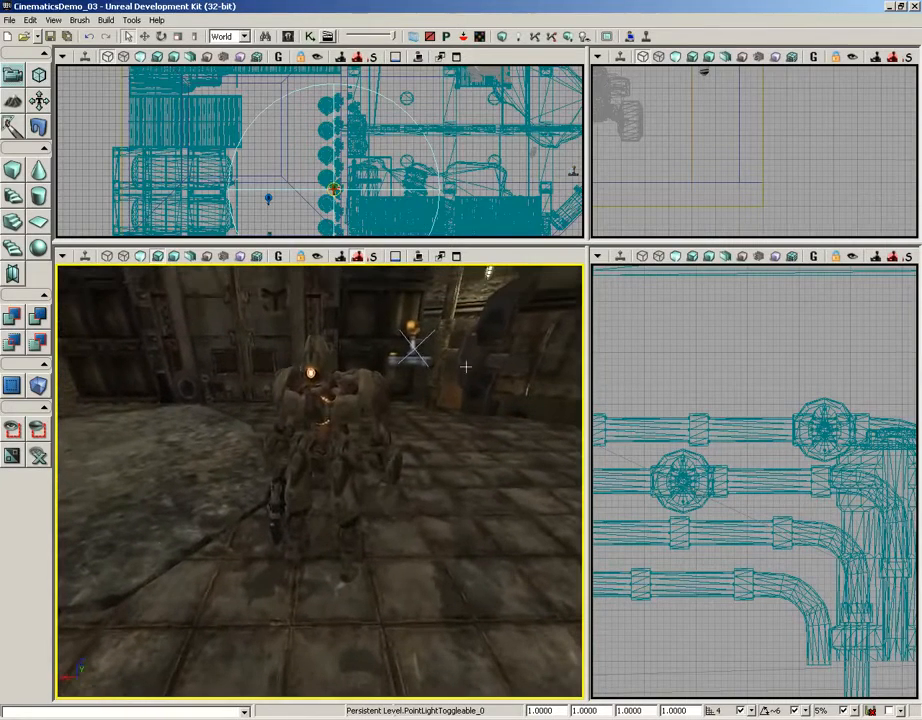
pyautogui.click(645, 36)
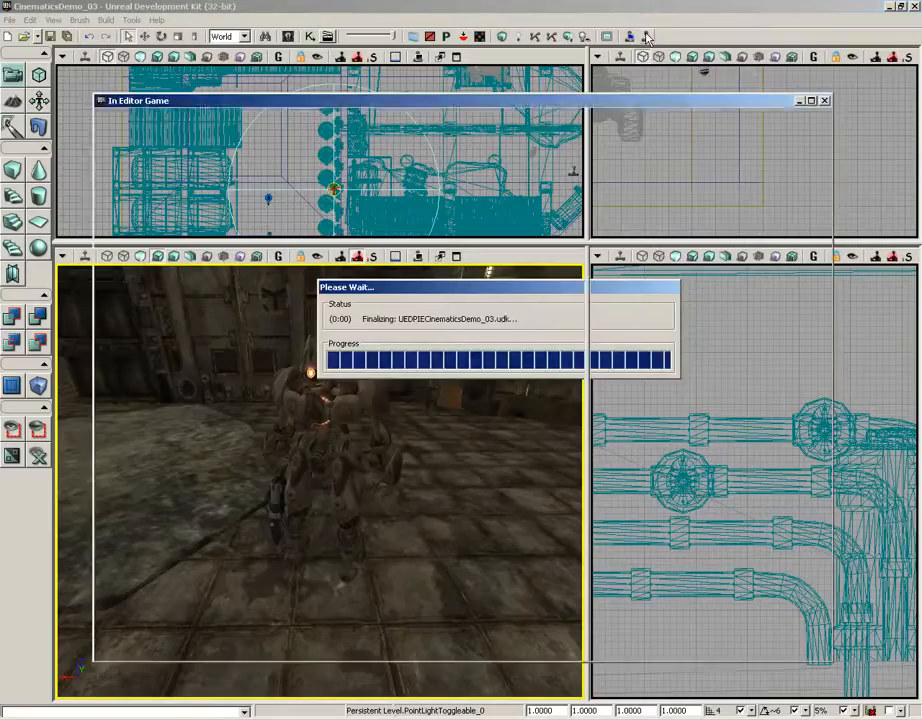
pyautogui.press('w')
pyautogui.press('a')
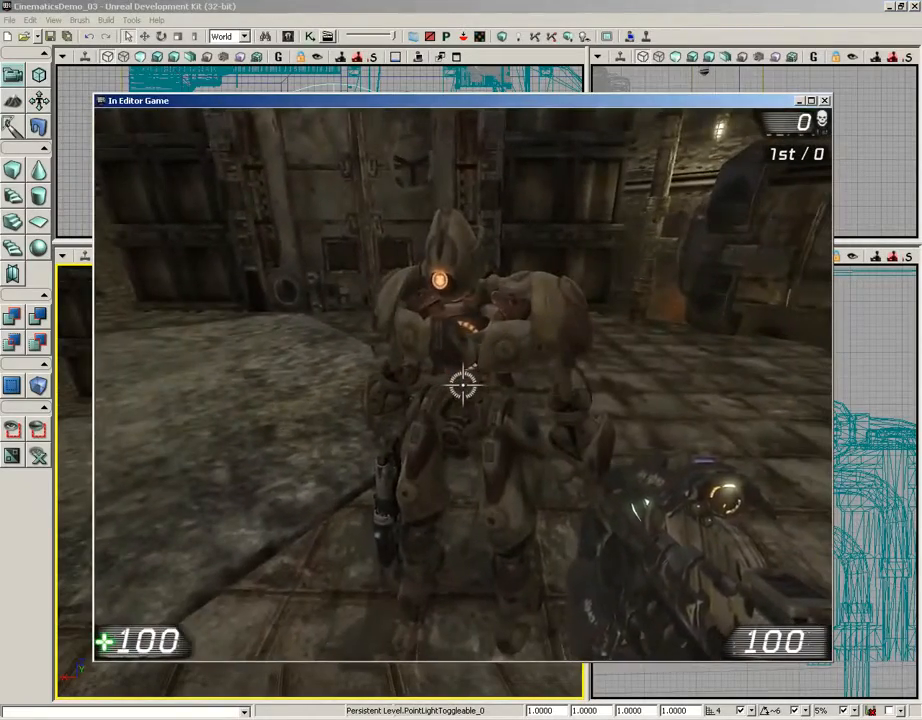
pyautogui.press('Escape')
# Enable the Hidden display property on both the enemy robot and its weapon.
pyautogui.doubleClick(349, 408)
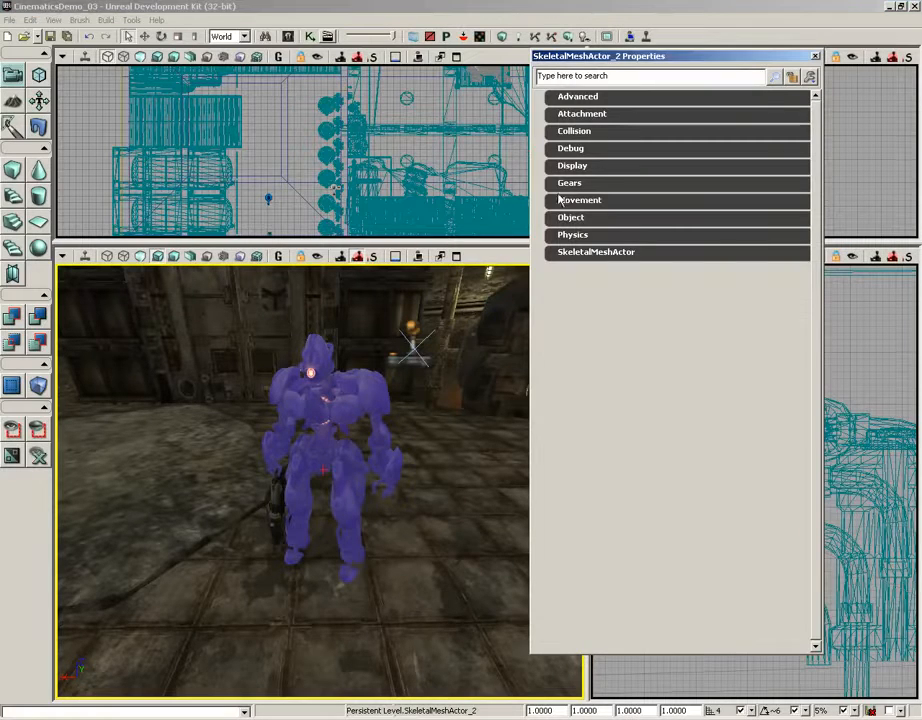
pyautogui.click(572, 167)
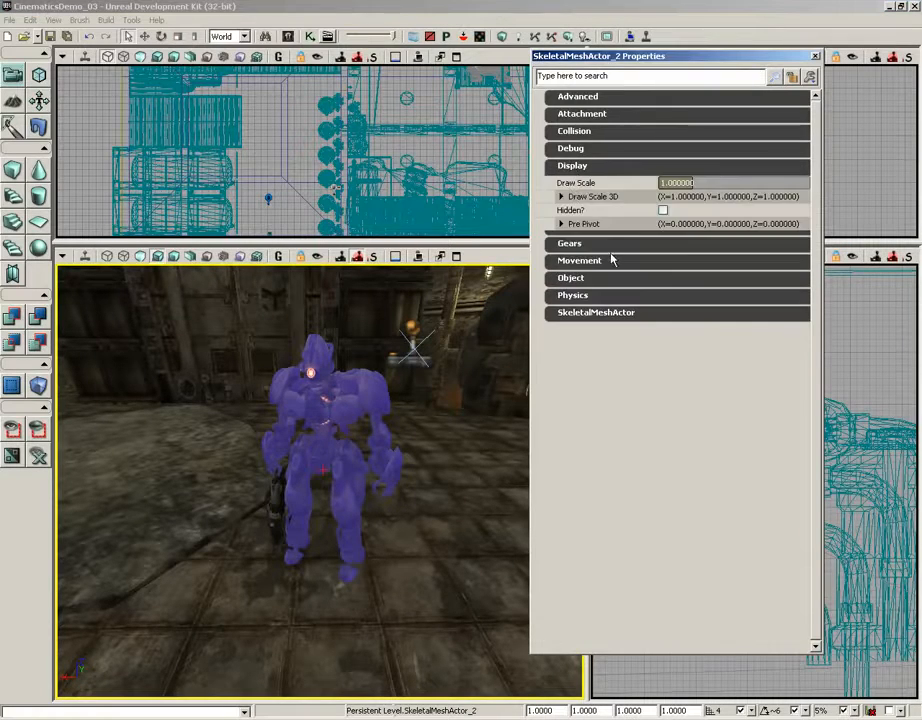
pyautogui.click(663, 211)
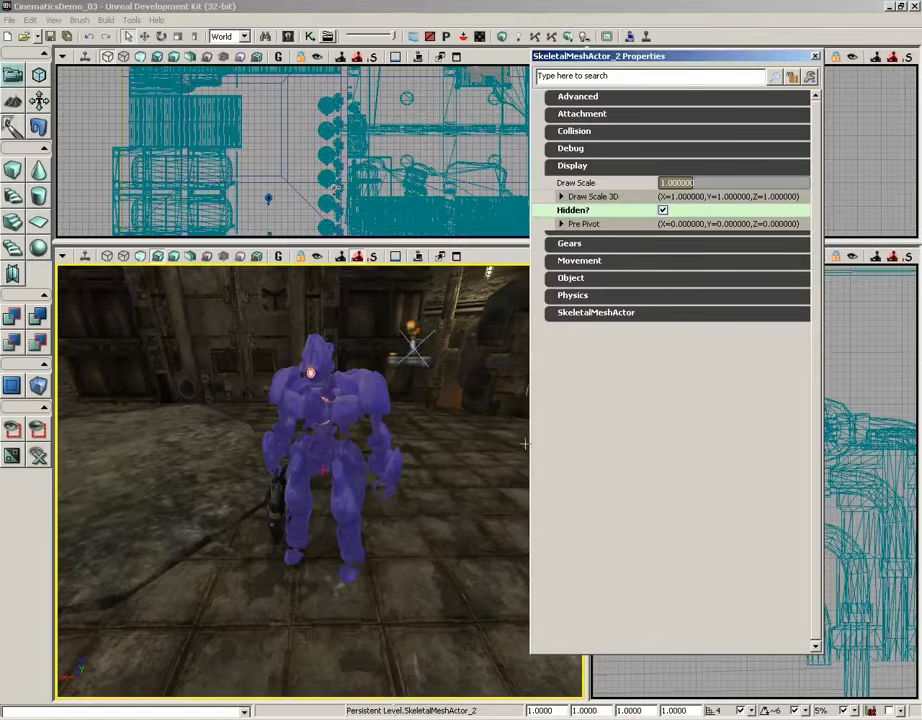
pyautogui.click(275, 494)
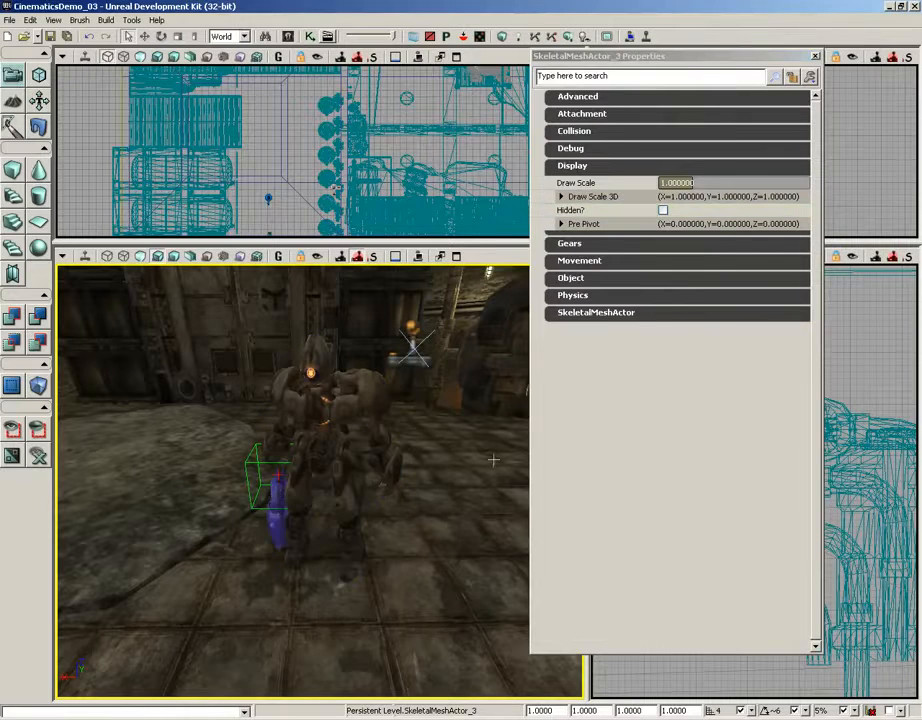
pyautogui.click(663, 211)
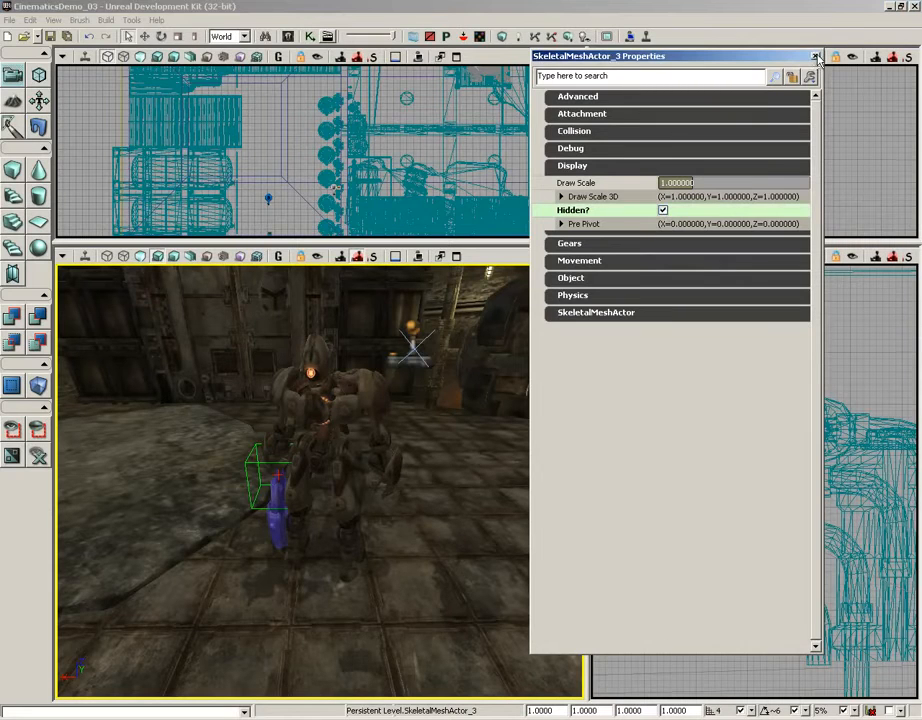
pyautogui.click(816, 57)
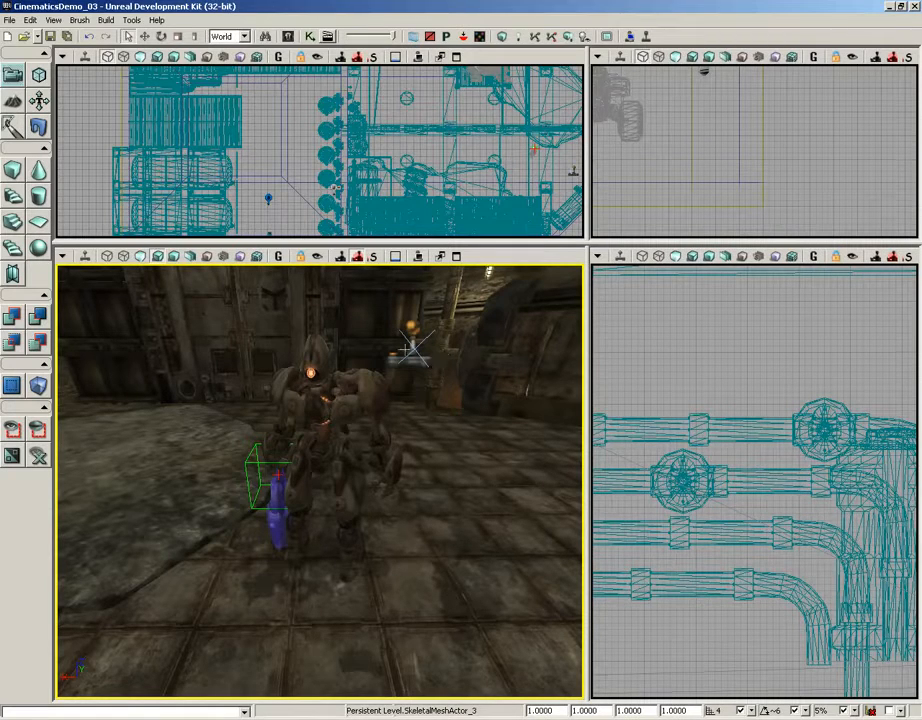
# Open the cinematic's Matinee sequence from Kismet, close Kismet and move the Matinee editor clear of the robot view.
pyautogui.click(309, 36)
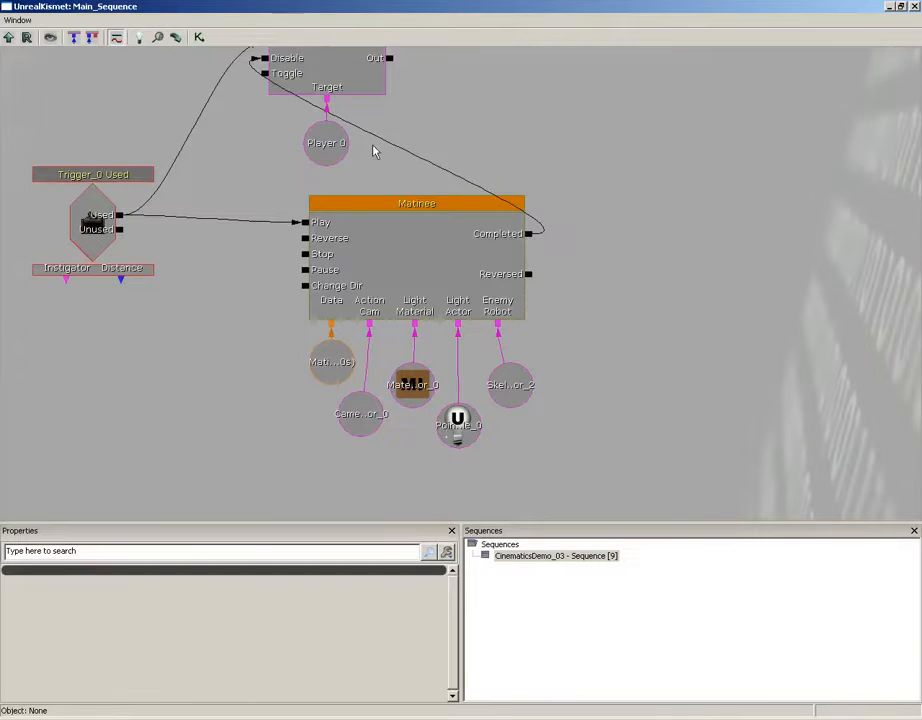
pyautogui.doubleClick(409, 268)
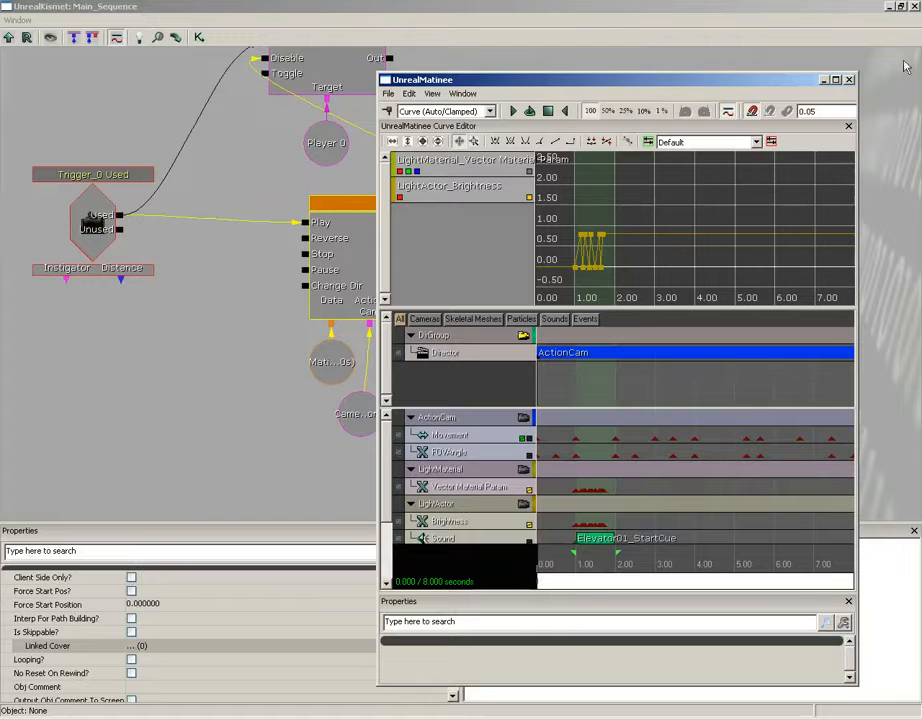
pyautogui.click(914, 6)
pyautogui.moveTo(670, 84); pyautogui.dragTo(678, 25)
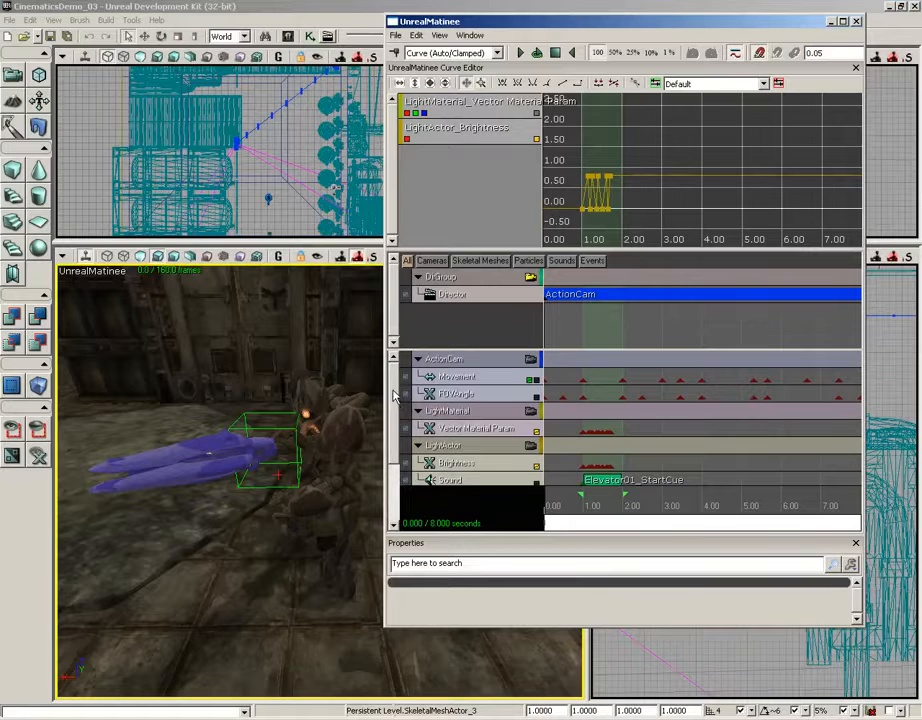
# Add a new event track to the EnemyRobot group in Matinee.
pyautogui.moveTo(395, 400); pyautogui.dragTo(395, 470)
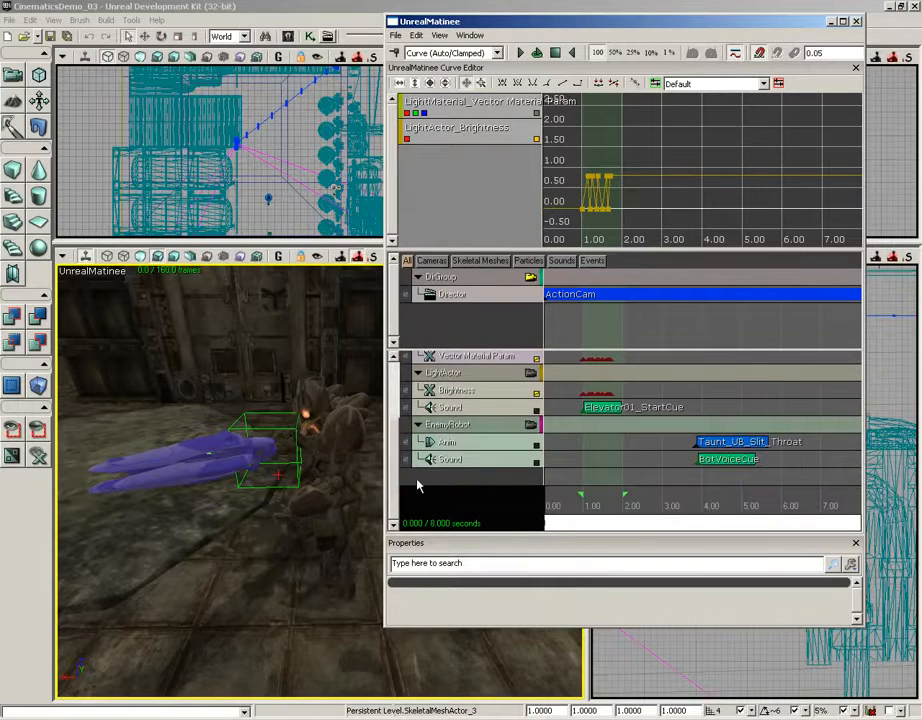
pyautogui.click(450, 426)
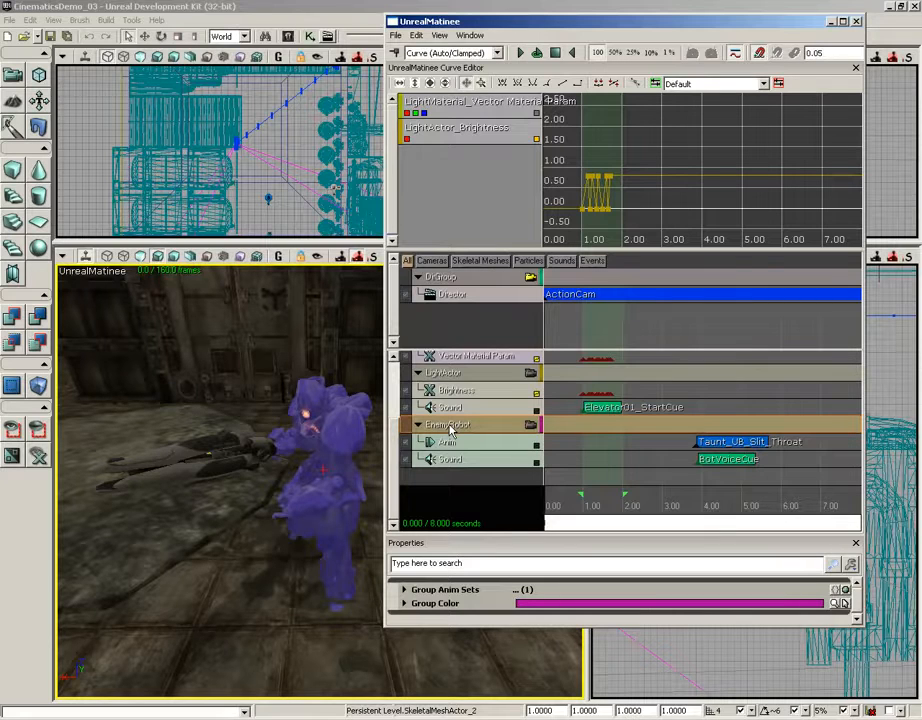
pyautogui.rightClick(450, 427)
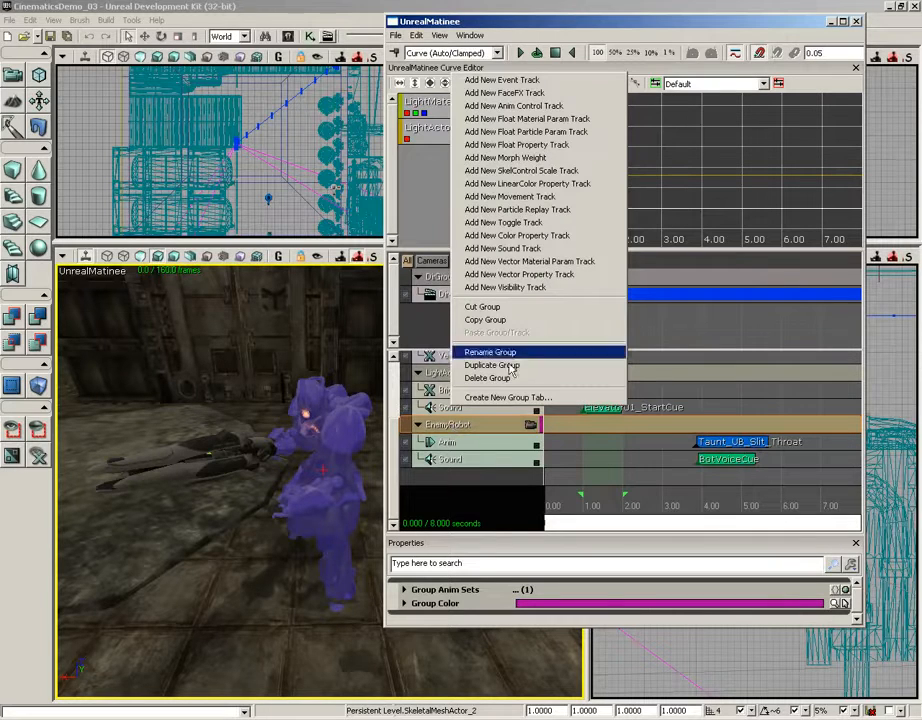
pyautogui.click(548, 80)
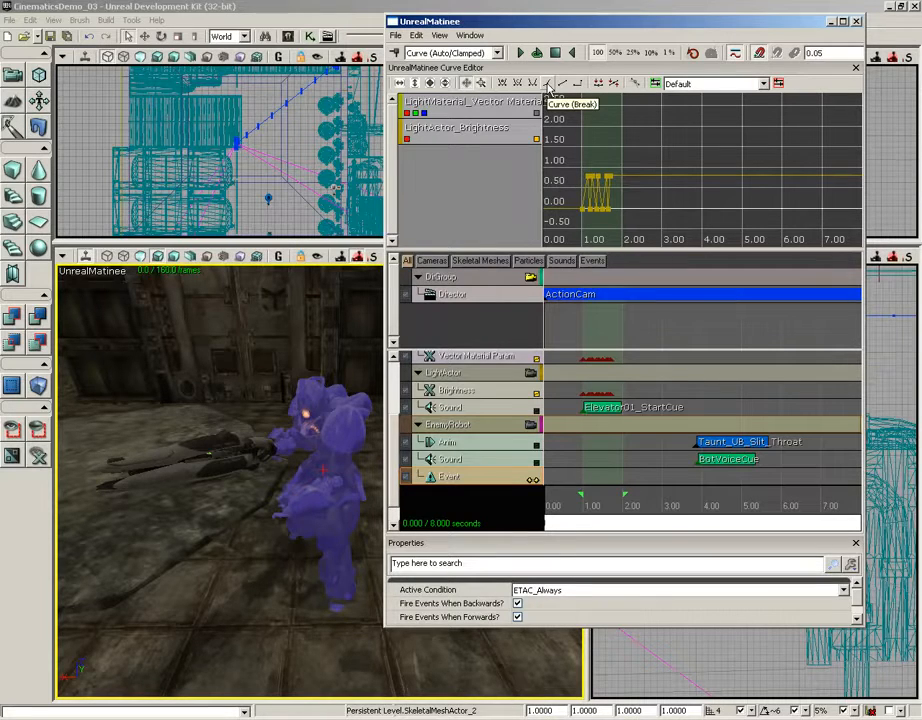
# Add an event key named ShowRobot at 0 seconds on the EnemyRobot event track.
pyautogui.click(554, 512)
pyautogui.moveTo(553, 504); pyautogui.dragTo(540, 503)
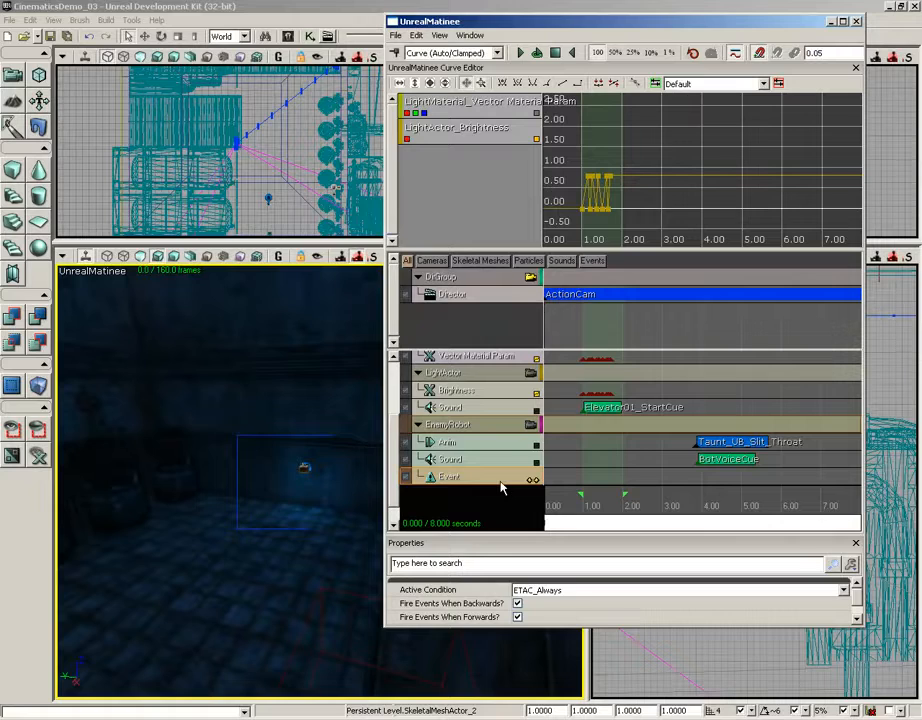
pyautogui.press('Return')
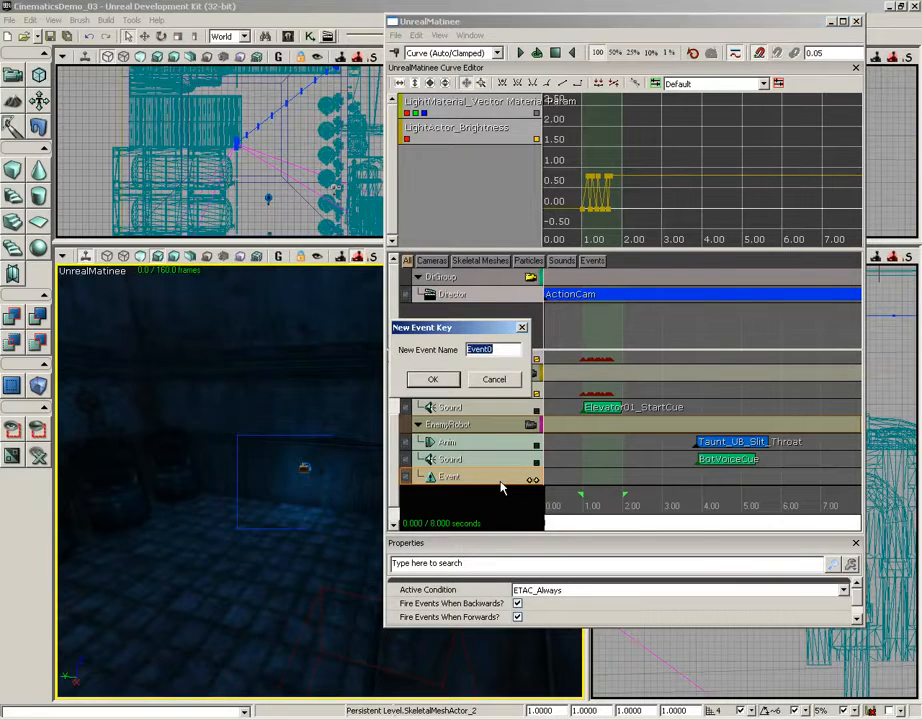
pyautogui.write('ShowRobot')
pyautogui.click(450, 382)
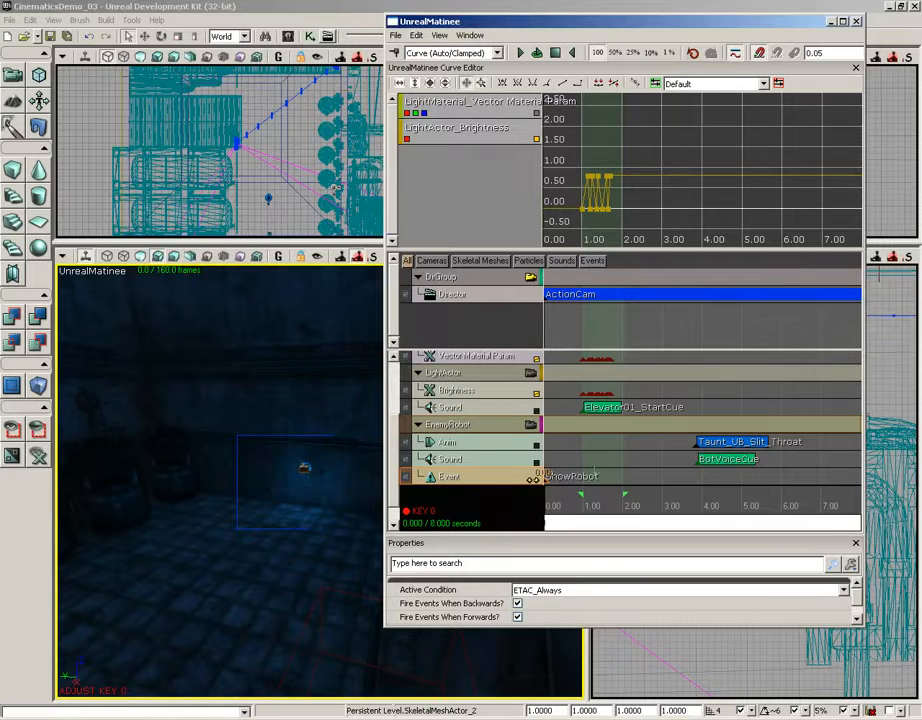
pyautogui.moveTo(584, 455)
pyautogui.mouseDown()
pyautogui.moveTo(620, 455)
pyautogui.moveTo(588, 455)
pyautogui.mouseUp()
# Look at the Matinee node's event outputs in Kismet and return to the Matinee editor.
pyautogui.moveTo(490, 25); pyautogui.dragTo(602, 70)
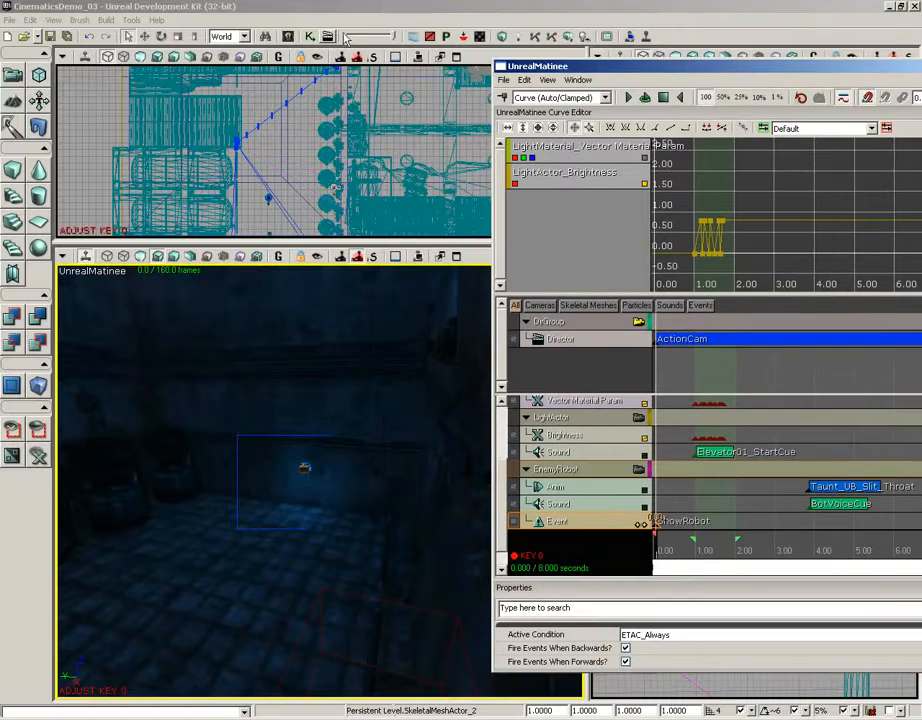
pyautogui.click(310, 36)
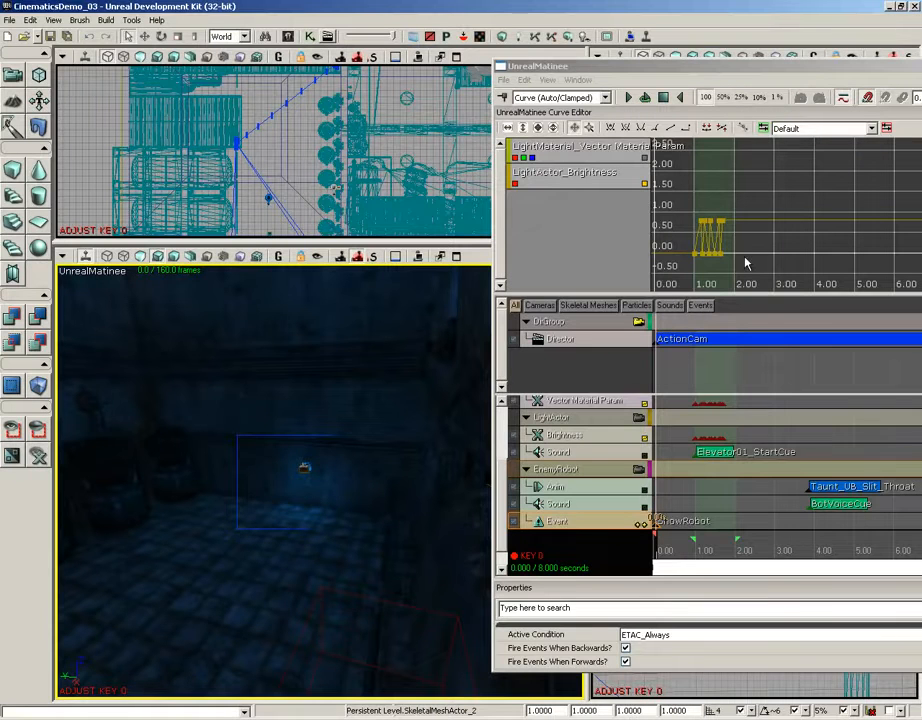
pyautogui.moveTo(805, 69); pyautogui.dragTo(688, 54)
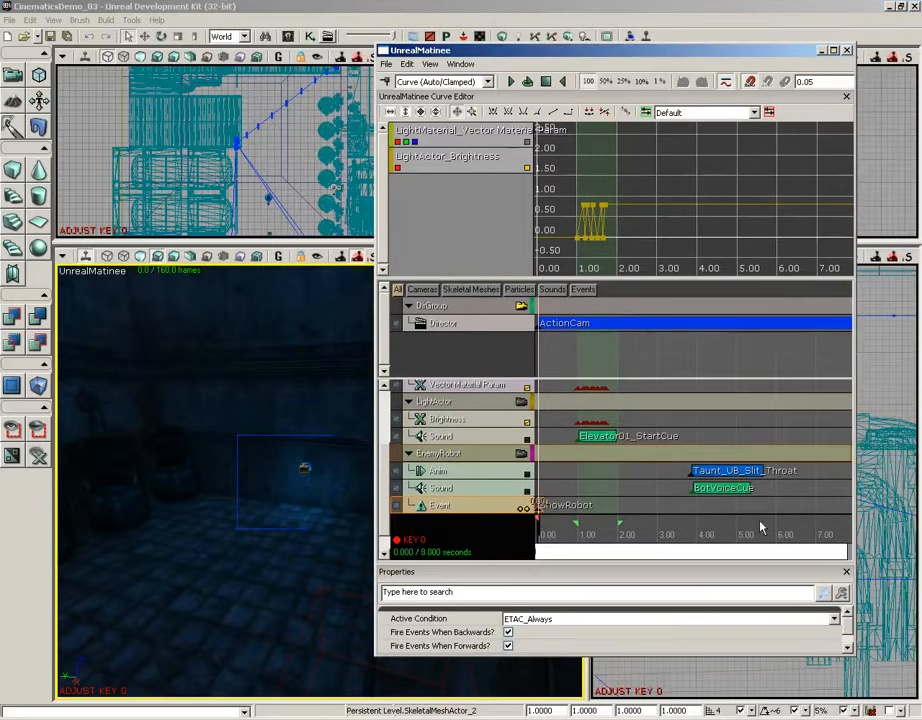
# Add an event key named DestroySpawn at the 8-second end of the EnemyRobot event track.
pyautogui.moveTo(761, 528); pyautogui.dragTo(703, 530)
pyautogui.moveTo(614, 527); pyautogui.dragTo(773, 527)
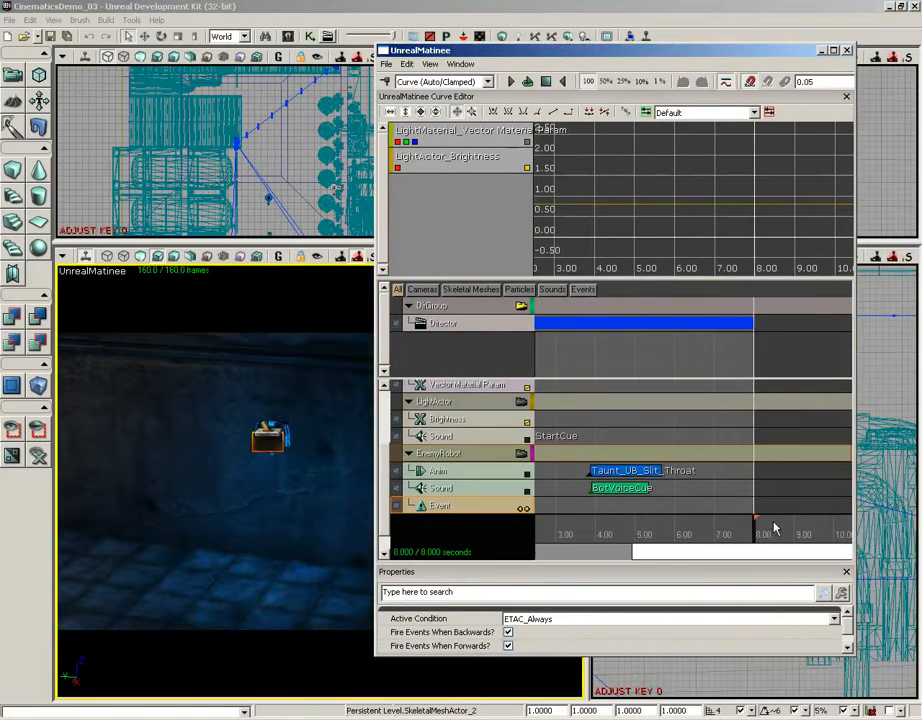
pyautogui.press('Return')
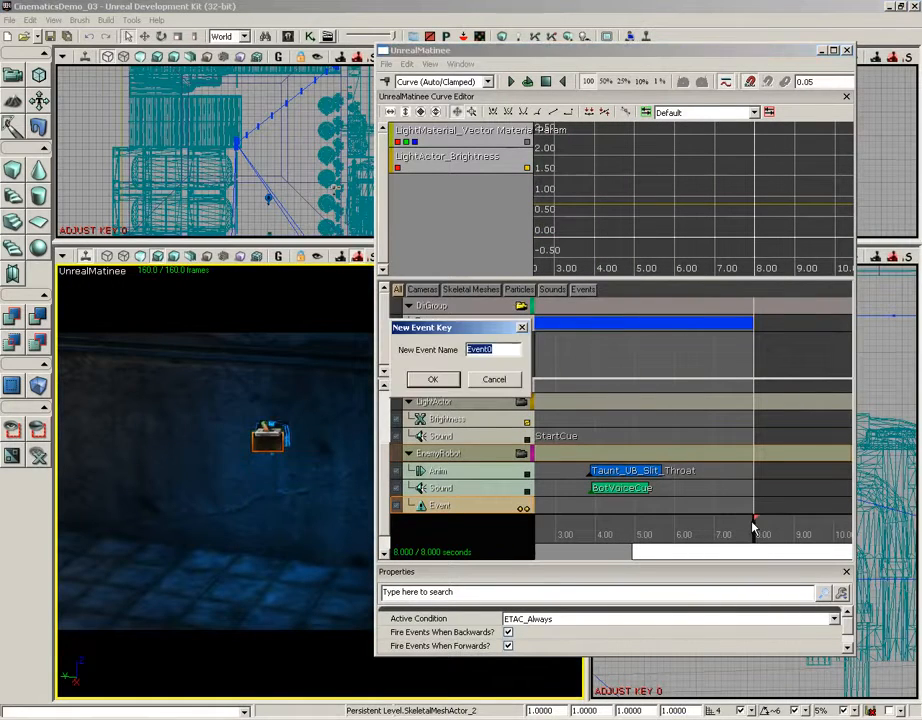
pyautogui.write('H')
pyautogui.press('Return')
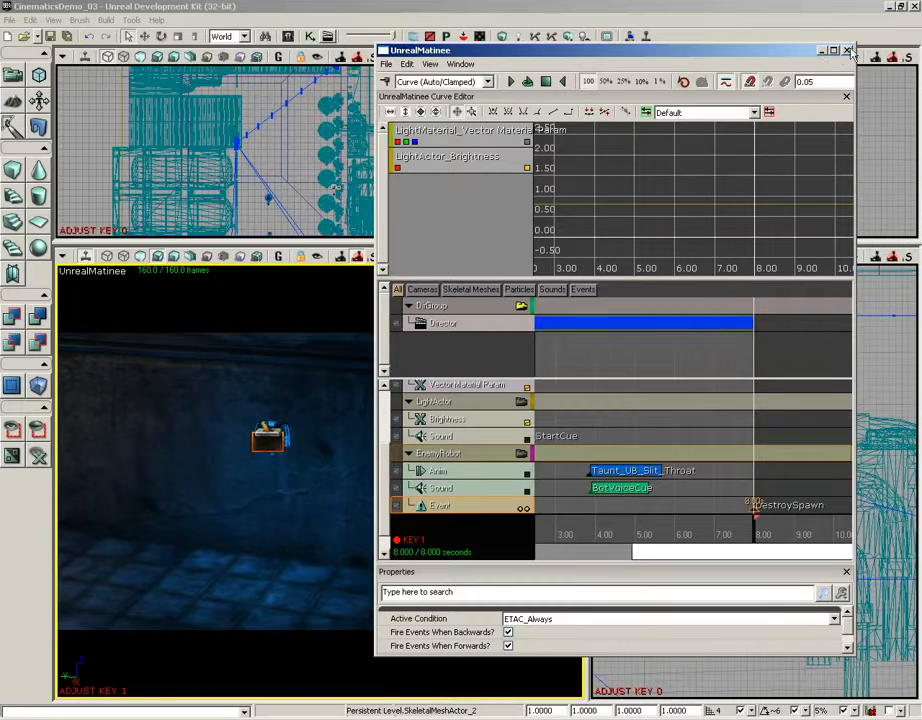
# Check the ShowRobot and DestroySpawn outputs on the Matinee node in Kismet, and close both Kismet and Matinee.
pyautogui.click(309, 36)
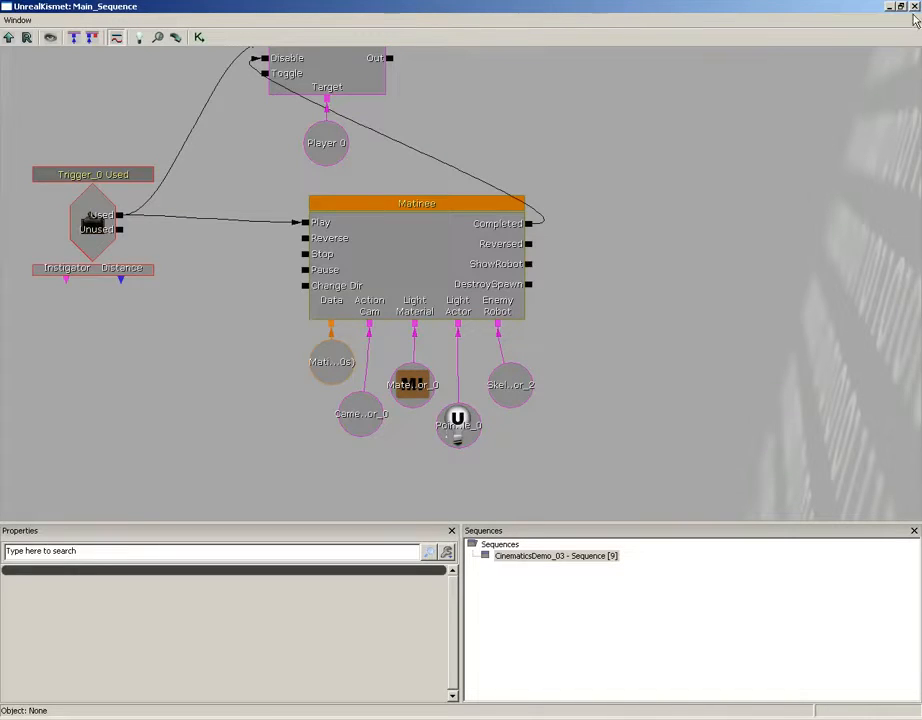
pyautogui.click(913, 7)
pyautogui.click(849, 49)
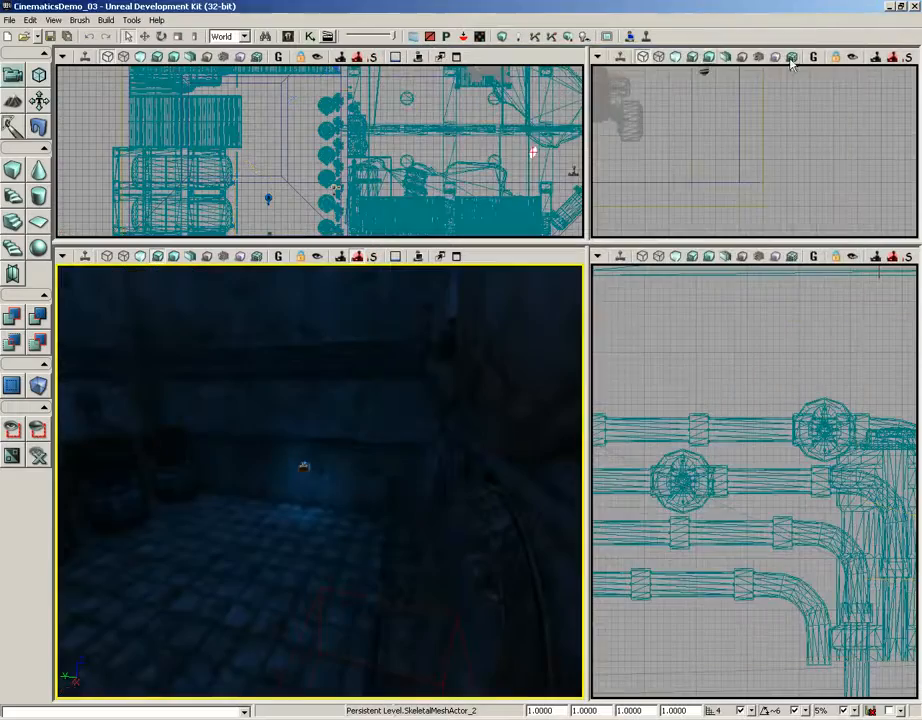
# Playtest the level to check whether the enemy robot is hidden in the large hall.
pyautogui.click(647, 37)
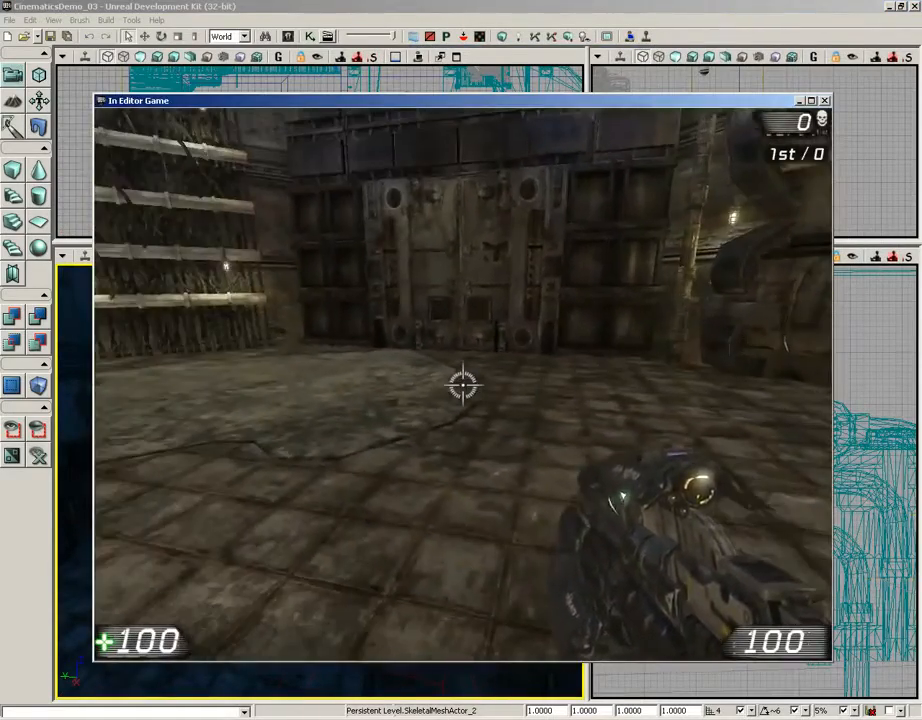
pyautogui.press('w')
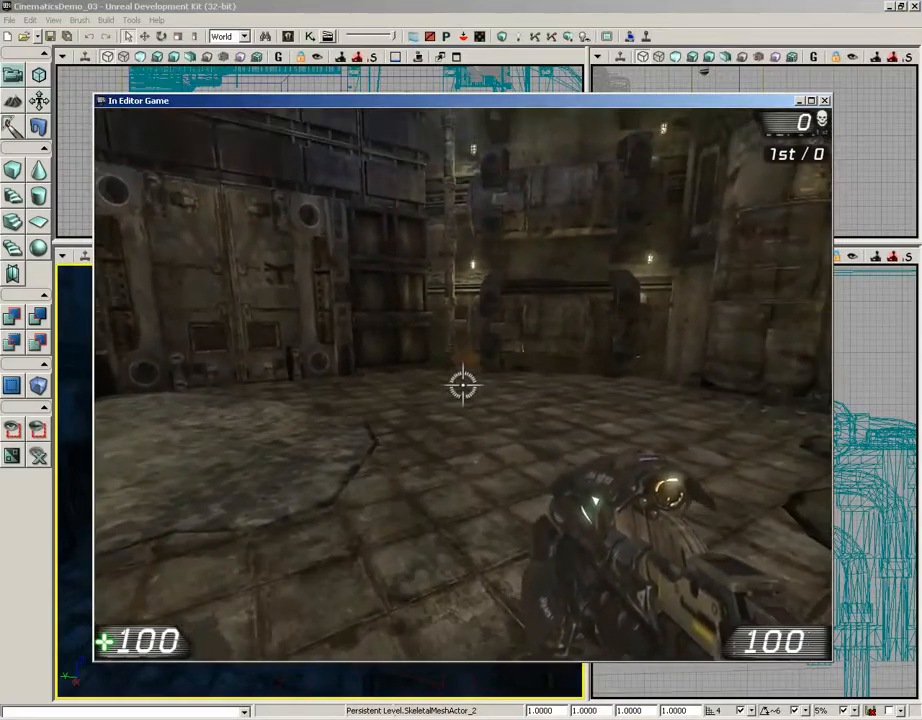
pyautogui.press('Escape')
# Add a Toggle Hidden action in Kismet and place it beside the Matinee node's event outputs.
pyautogui.moveTo(325, 410); pyautogui.dragTo(426, 455)
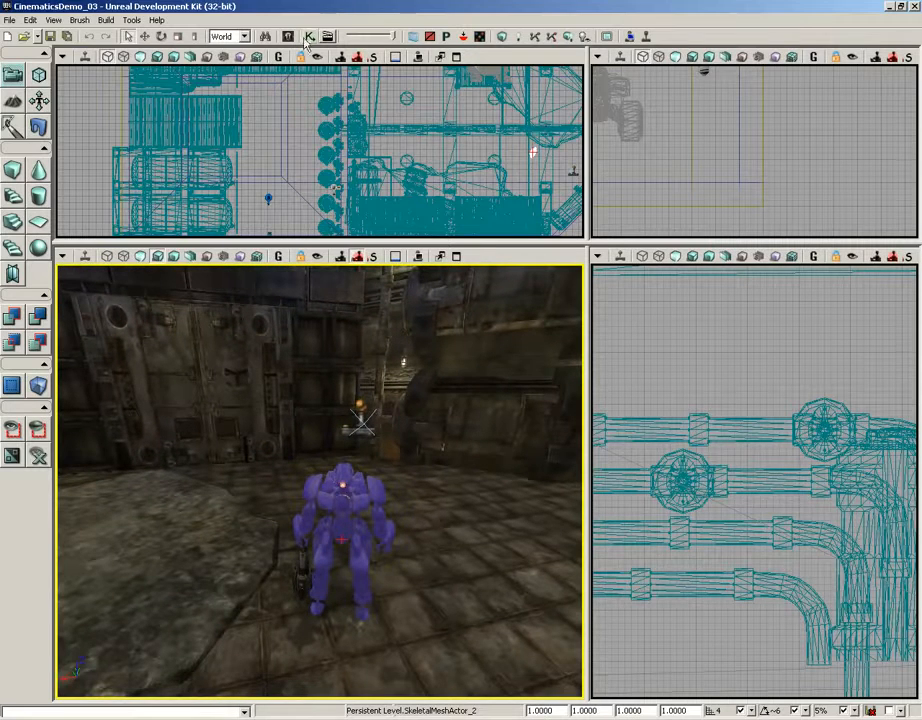
pyautogui.click(309, 36)
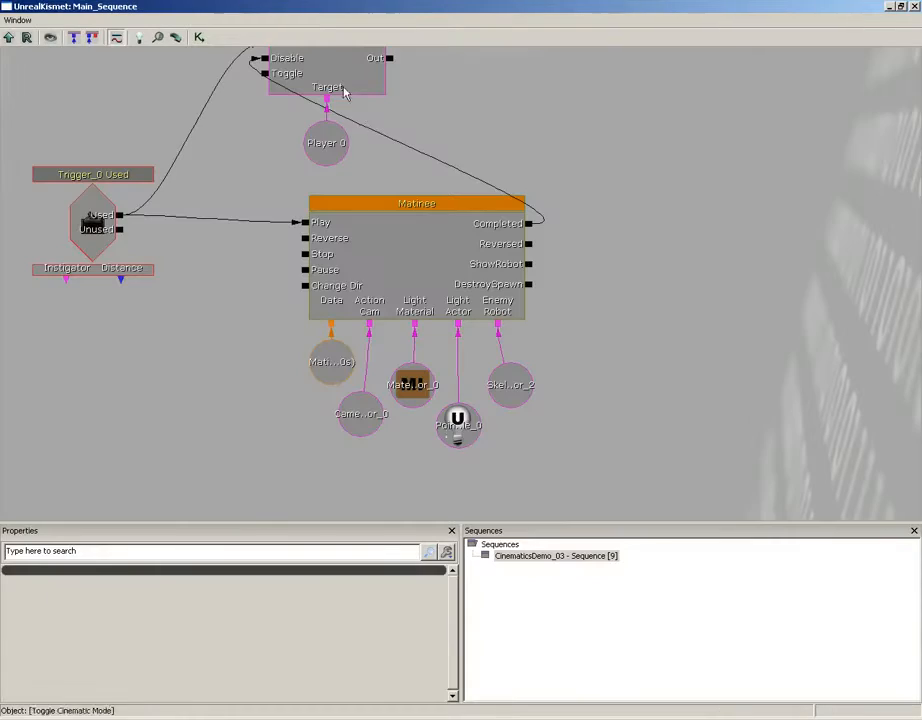
pyautogui.rightClick(580, 262)
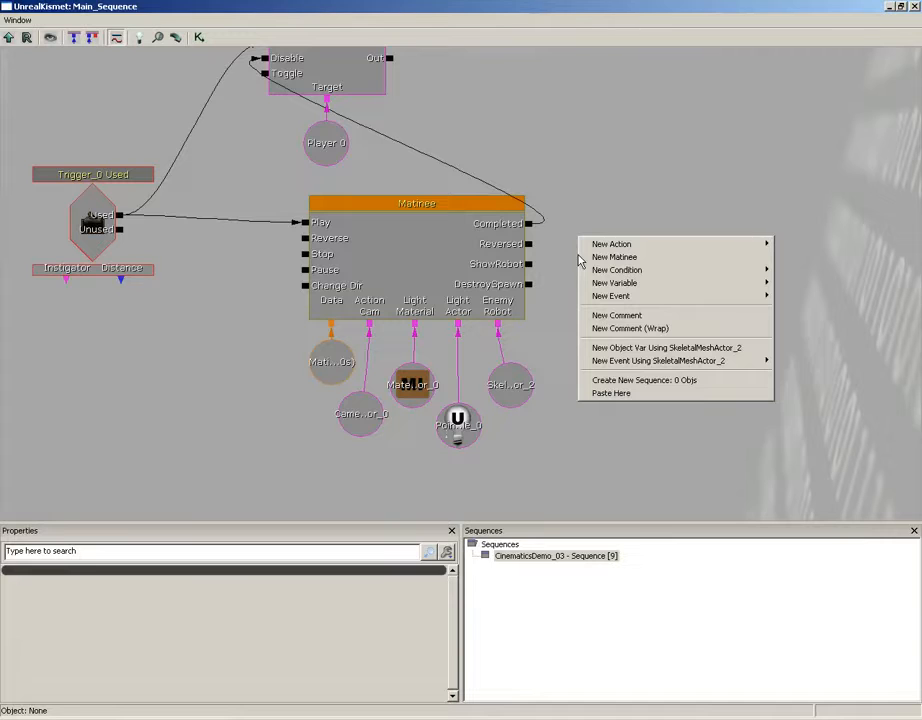
pyautogui.moveTo(672, 248)
pyautogui.moveTo(840, 549)
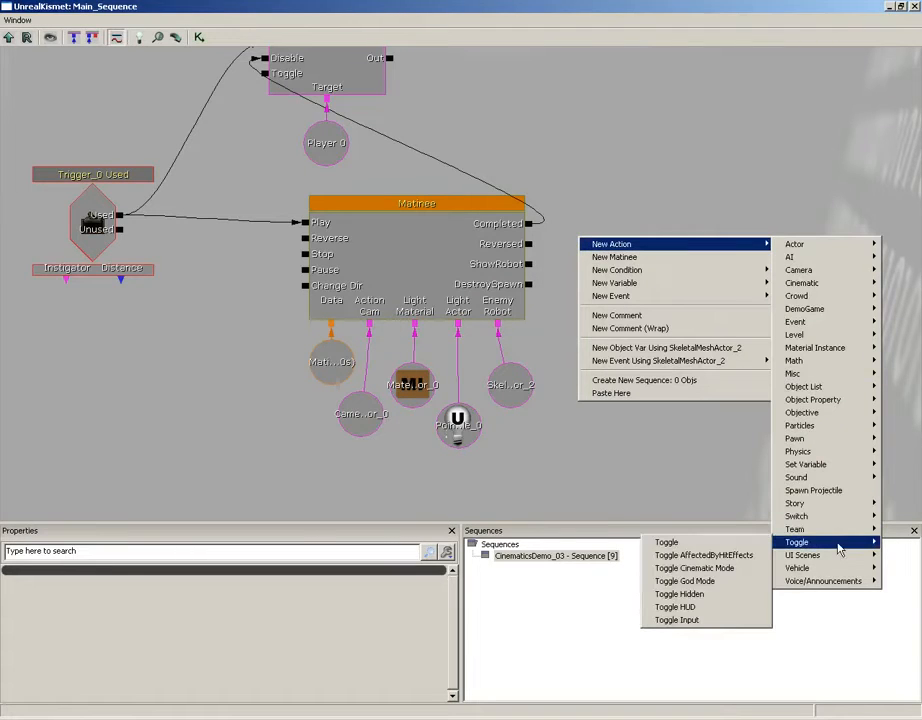
pyautogui.click(680, 594)
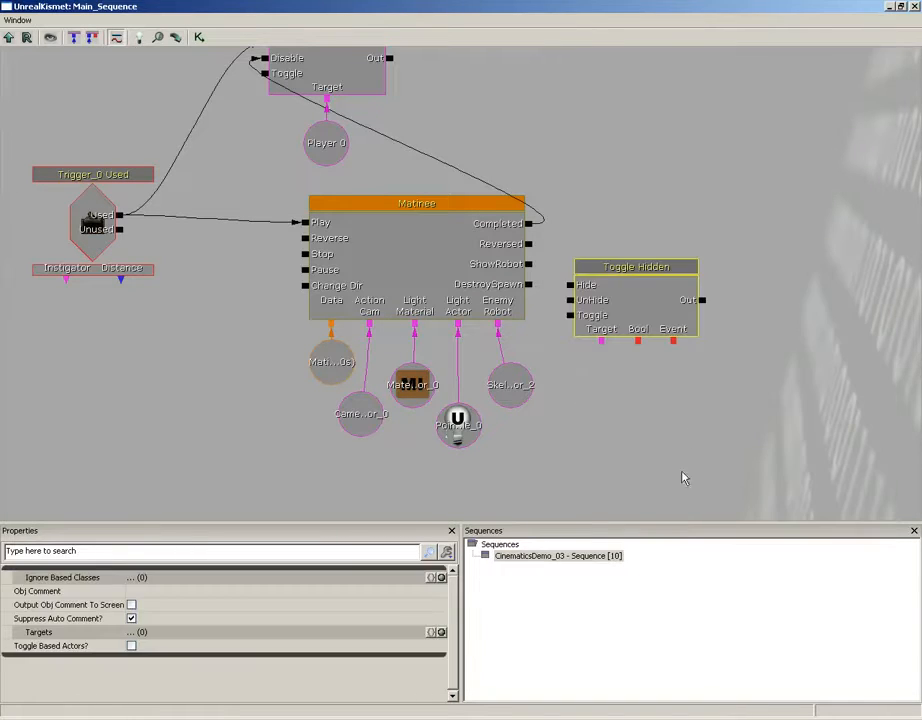
pyautogui.moveTo(607, 309); pyautogui.dragTo(668, 272)
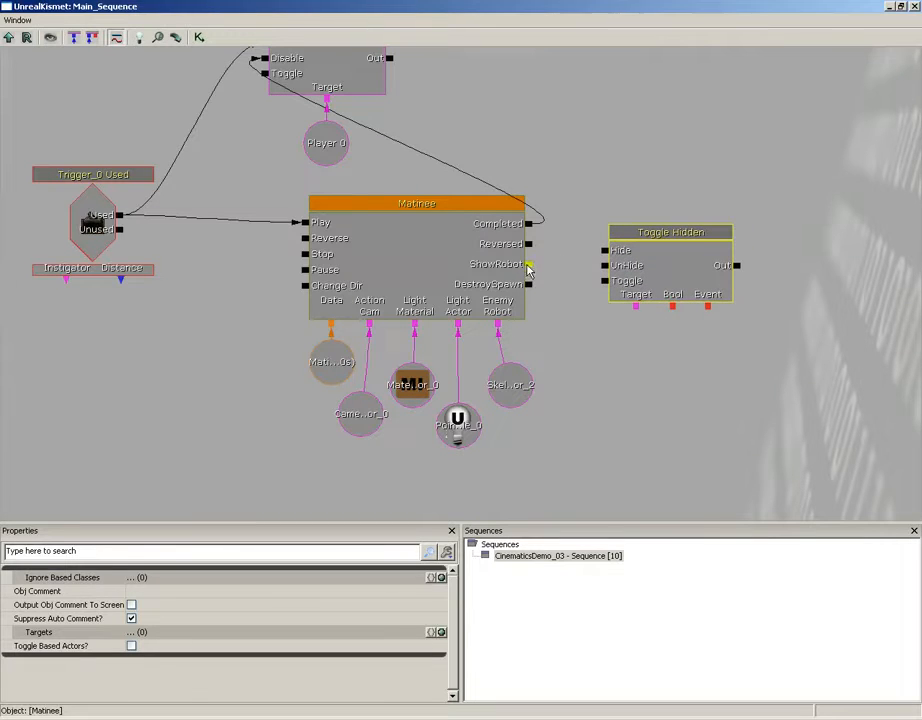
# Connect ShowRobot to the Toggle Hidden action's UnHide input, link its Target to the enemy robot variable, and close Kismet.
pyautogui.moveTo(528, 268); pyautogui.dragTo(605, 265)
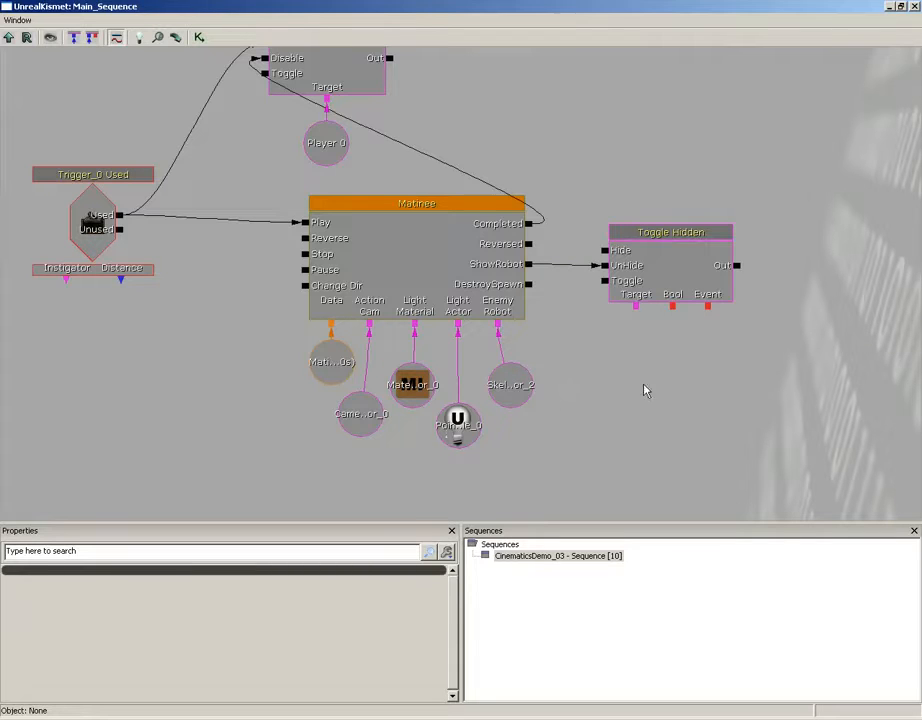
pyautogui.moveTo(636, 312); pyautogui.dragTo(521, 378)
pyautogui.click(514, 405)
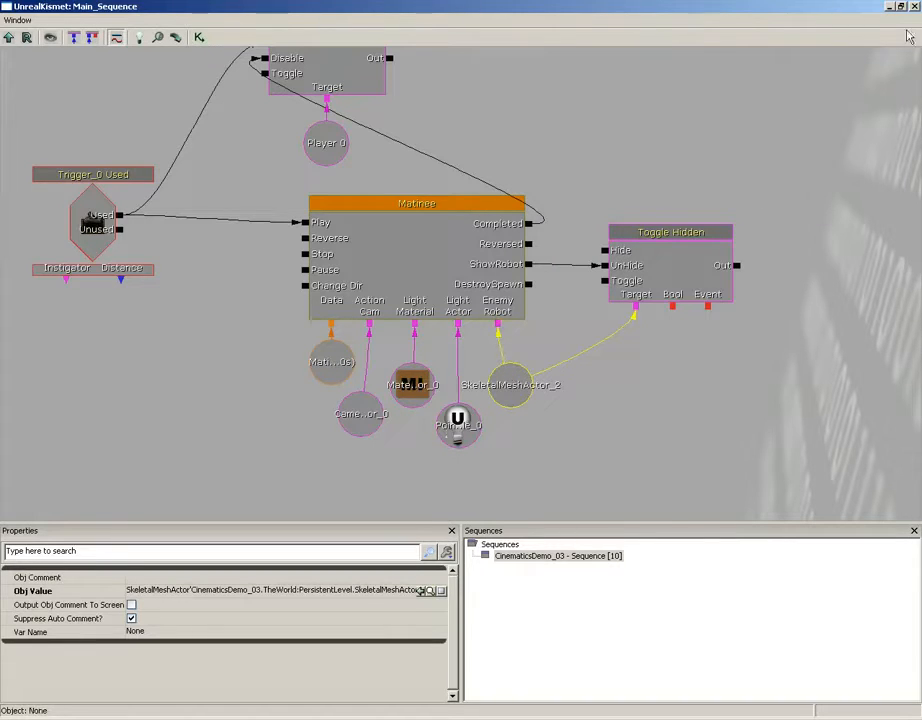
pyautogui.click(914, 7)
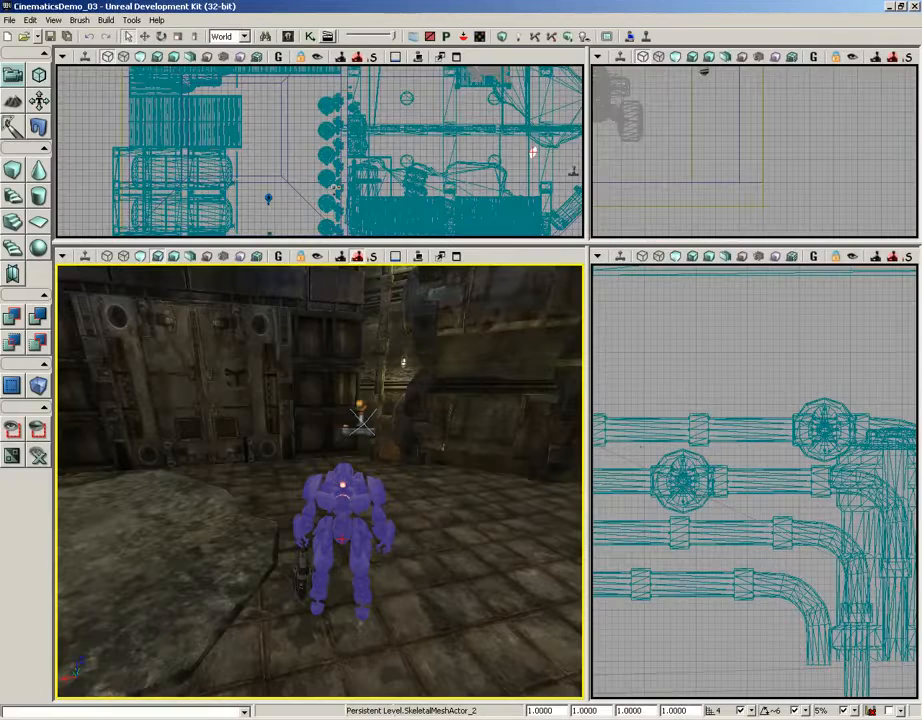
# Playtest from the floor near the enemy robot and run to the dark room to play the cinematic.
pyautogui.rightClick(460, 546)
pyautogui.click(505, 523)
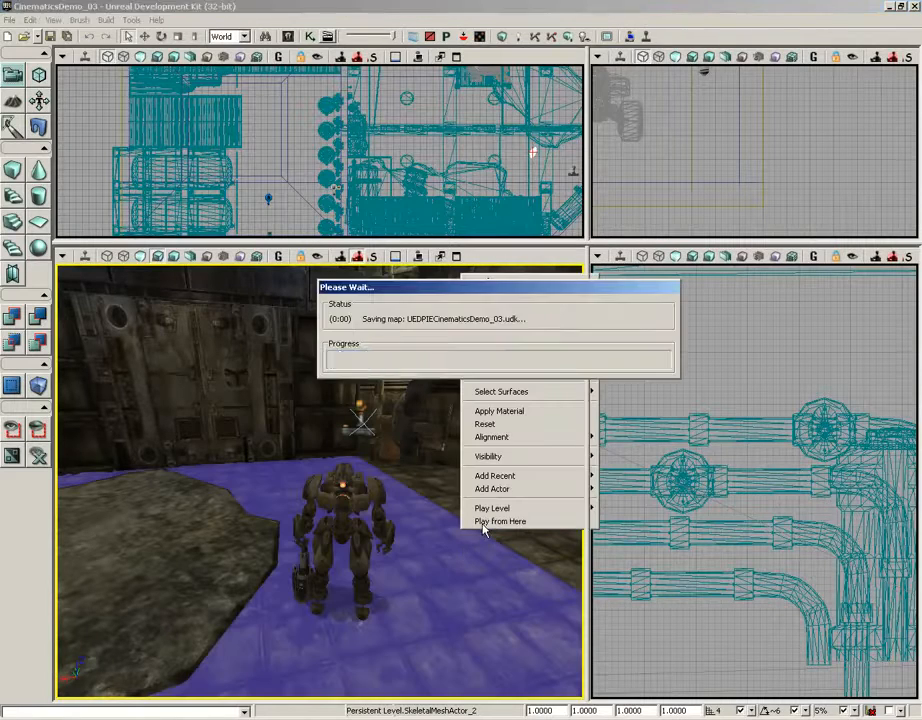
pyautogui.press('w')
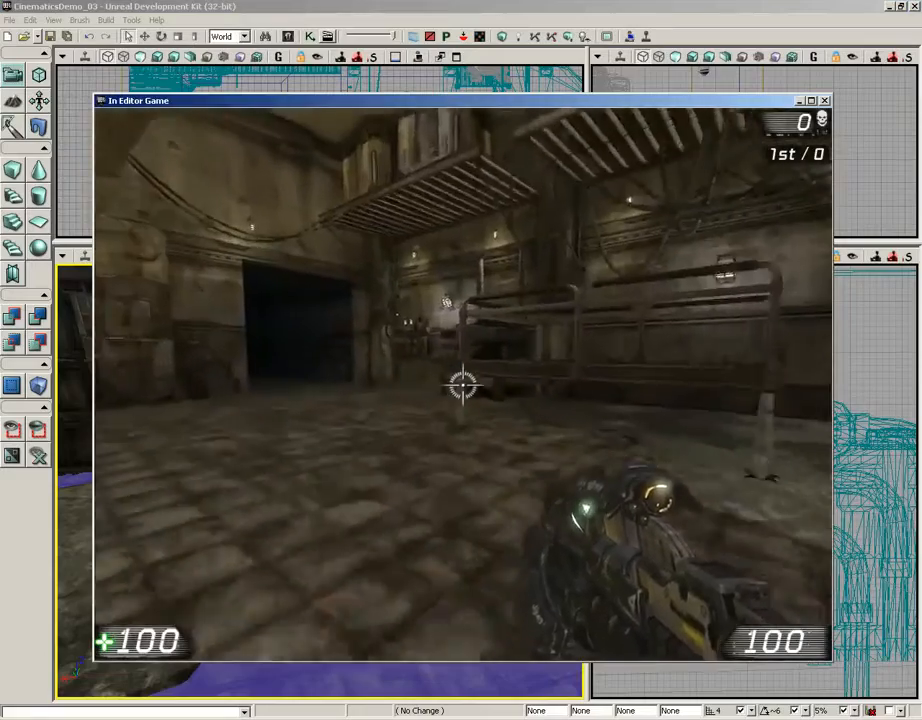
pyautogui.press('w')
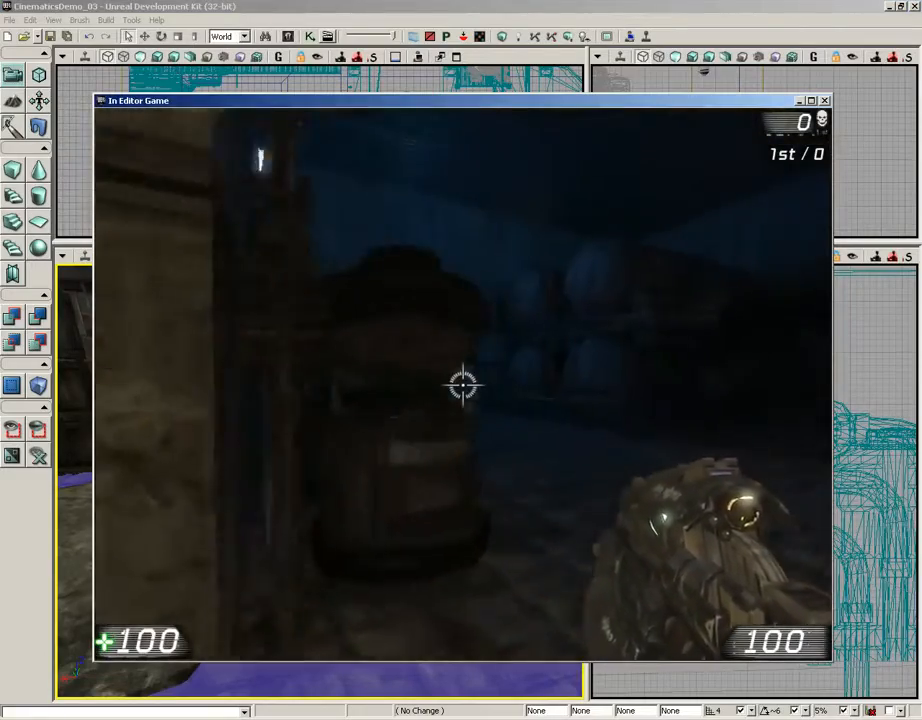
pyautogui.press('w')
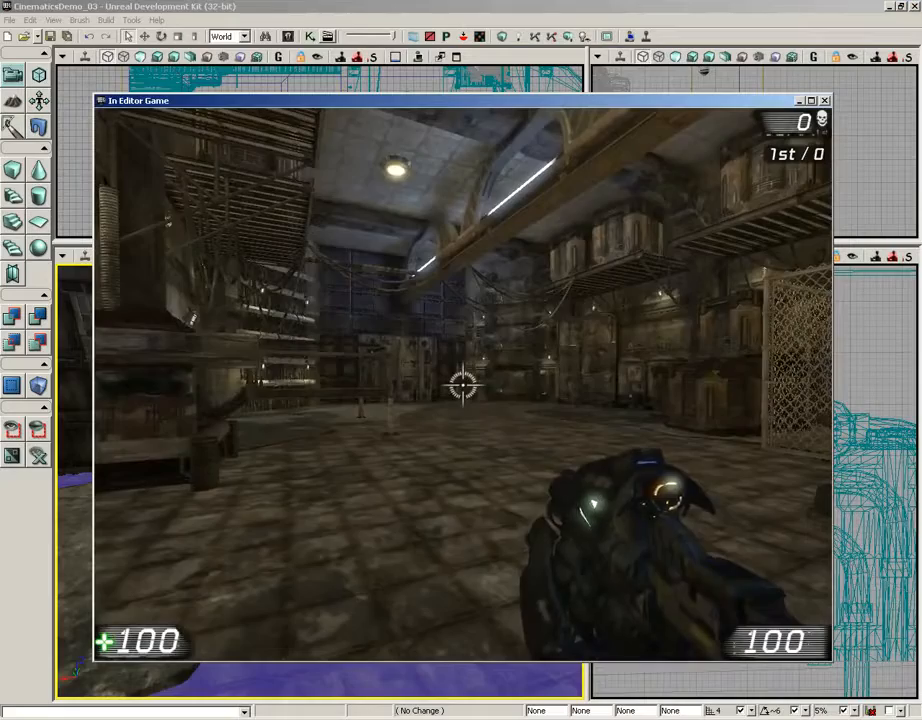
pyautogui.click(462, 385)
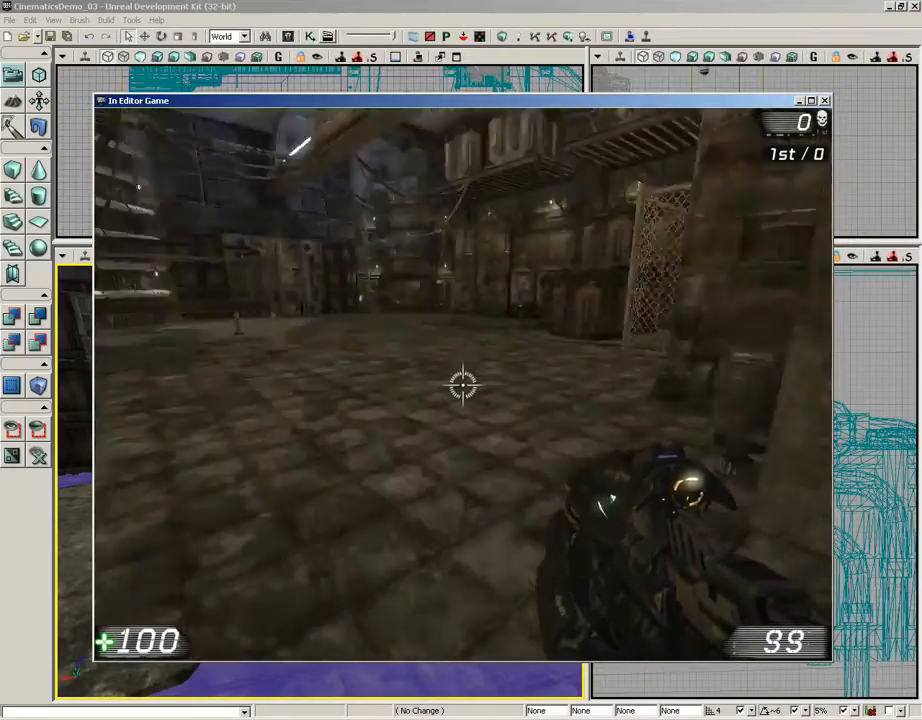
pyautogui.press('w')
pyautogui.press('w')
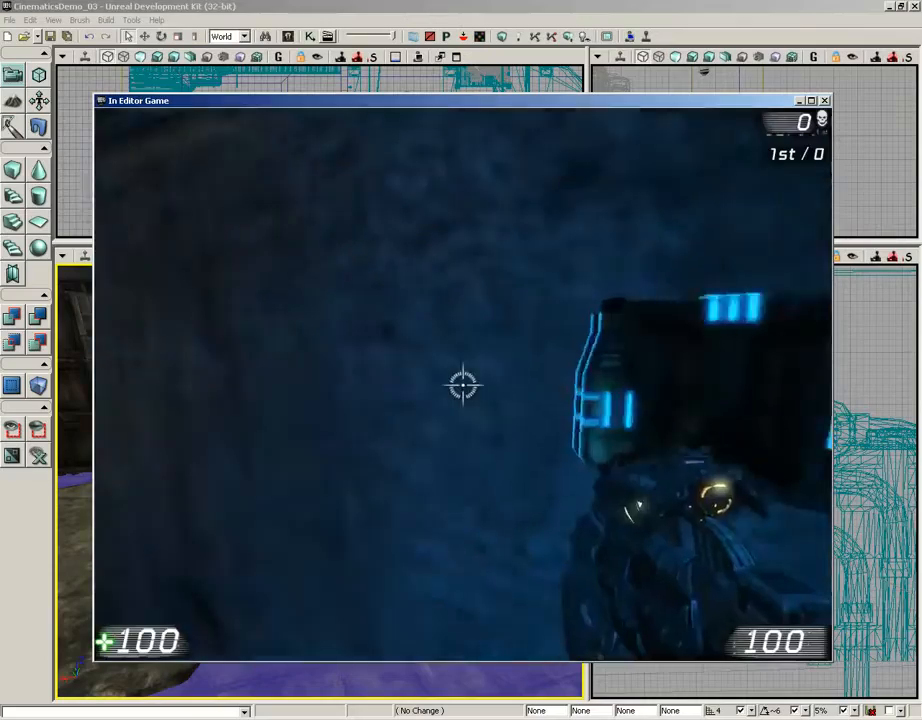
# Return to the large hall during the playtest and examine the enemy robot up close after the cinematic.
pyautogui.press('w')
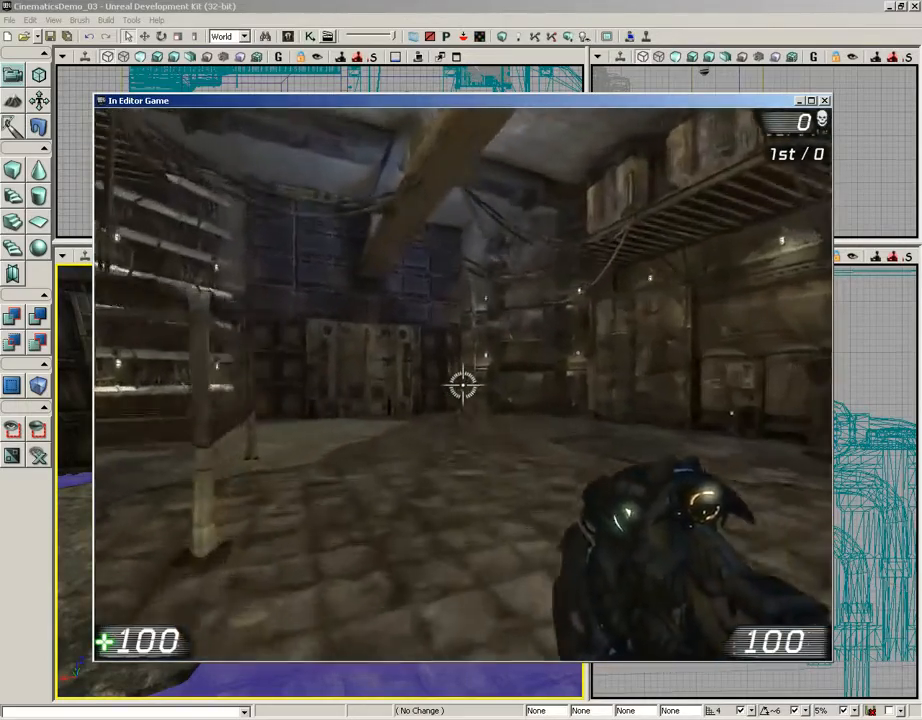
pyautogui.press('w')
pyautogui.click(462, 385)
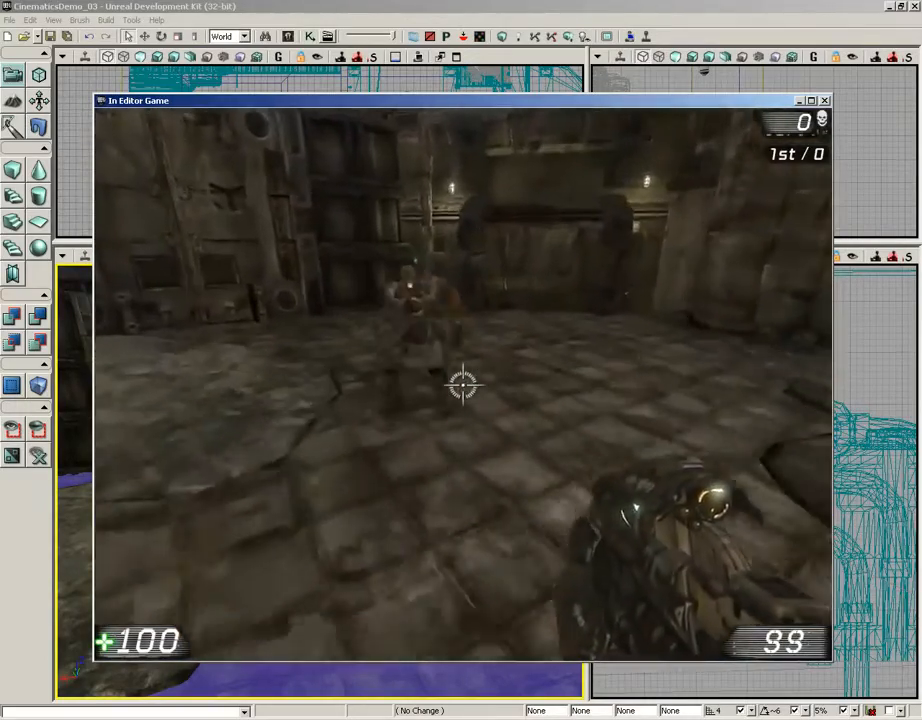
pyautogui.press('s')
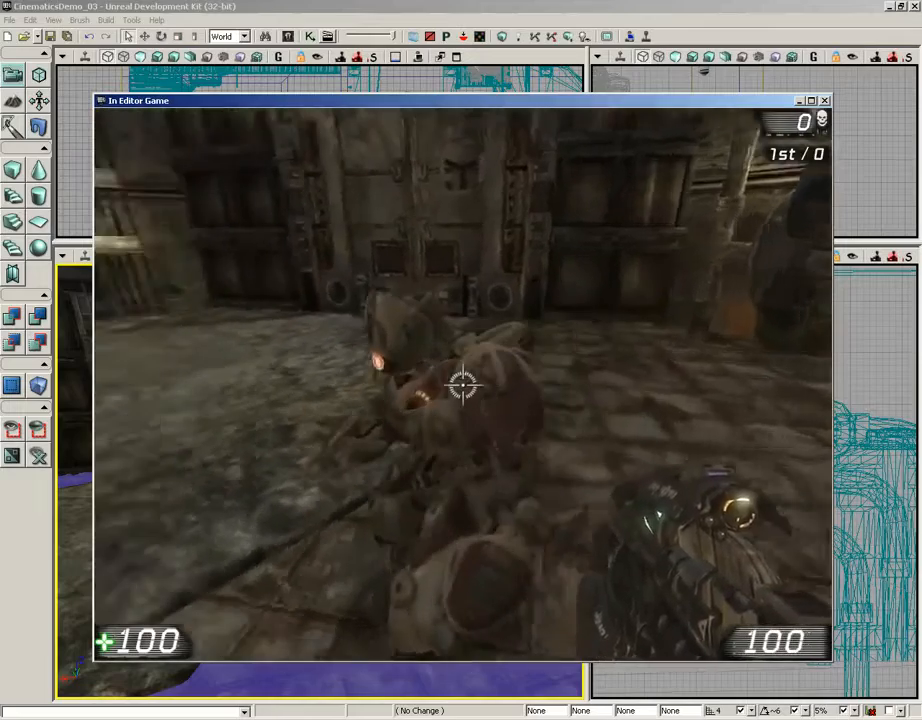
# Restart the playtest from the floor beside the enemy robot and run to the dark room to trigger the cinematic.
pyautogui.press('w')
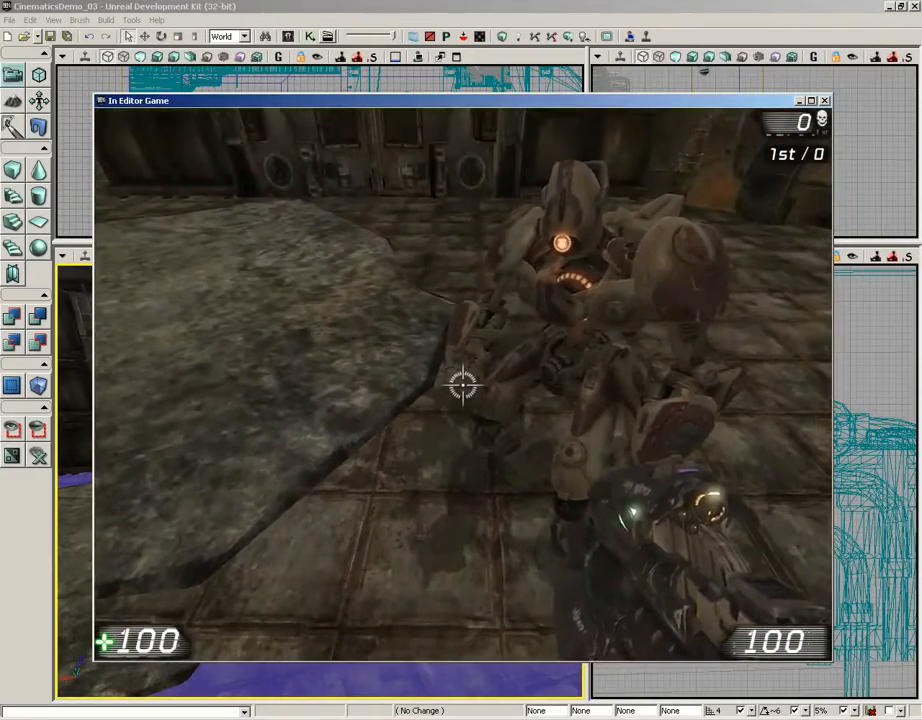
pyautogui.press('Escape')
pyautogui.rightClick(432, 615)
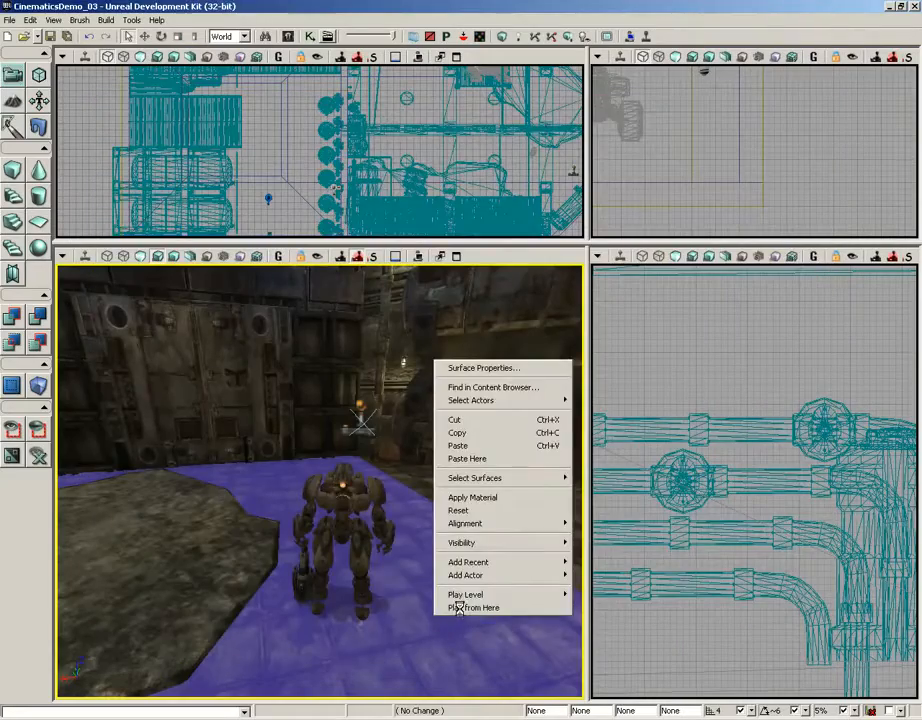
pyautogui.click(461, 607)
pyautogui.press('w')
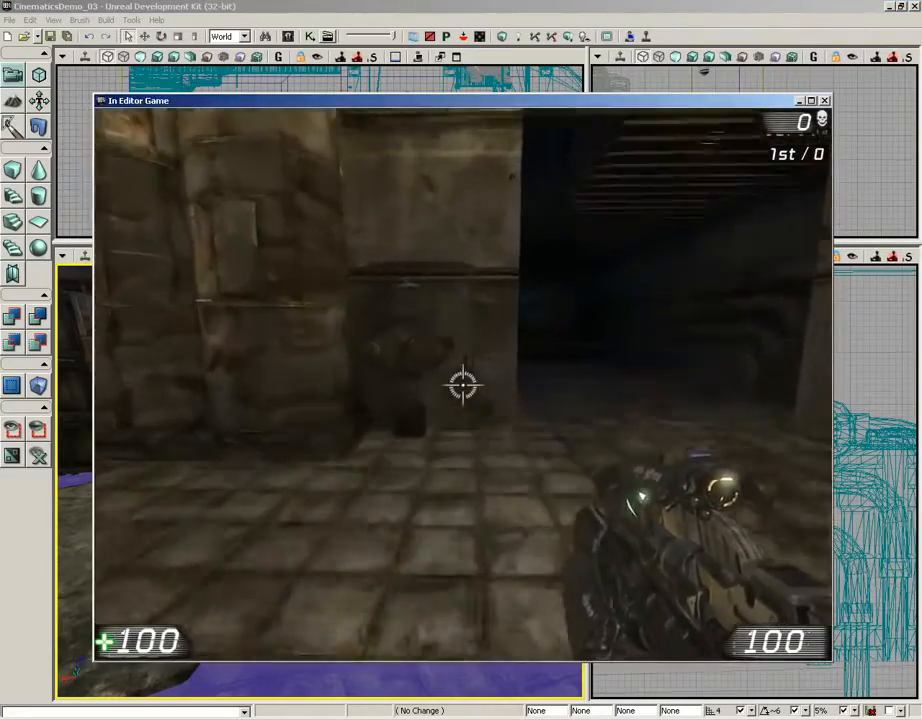
pyautogui.press('w')
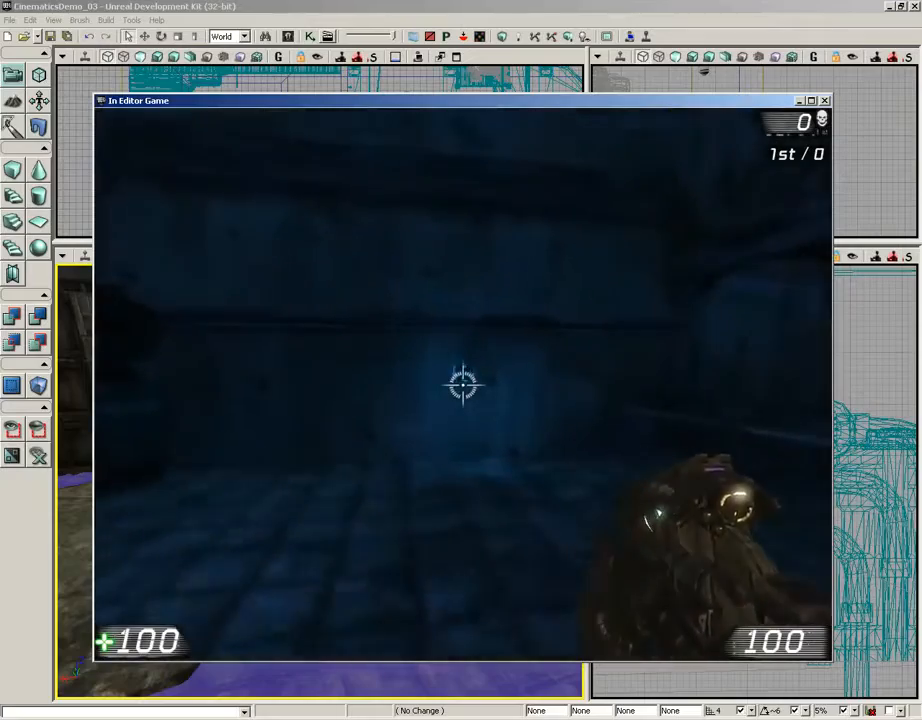
pyautogui.press('e')
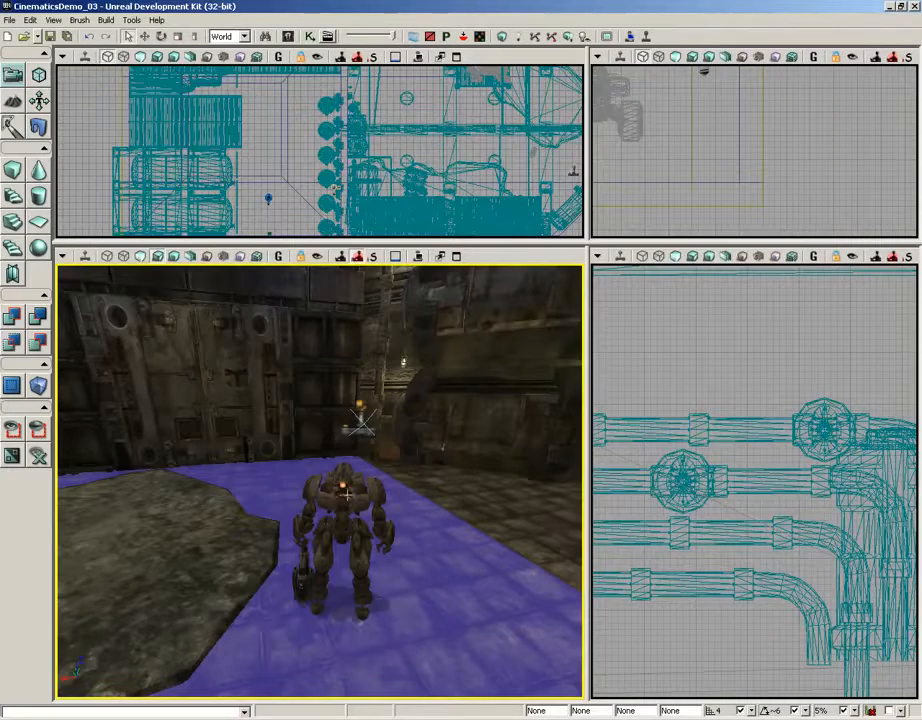
# Select the enemy robot's weapon in the level and link it in Kismet as an additional Toggle Hidden Target variable beside the robot variable.
pyautogui.click(310, 37)
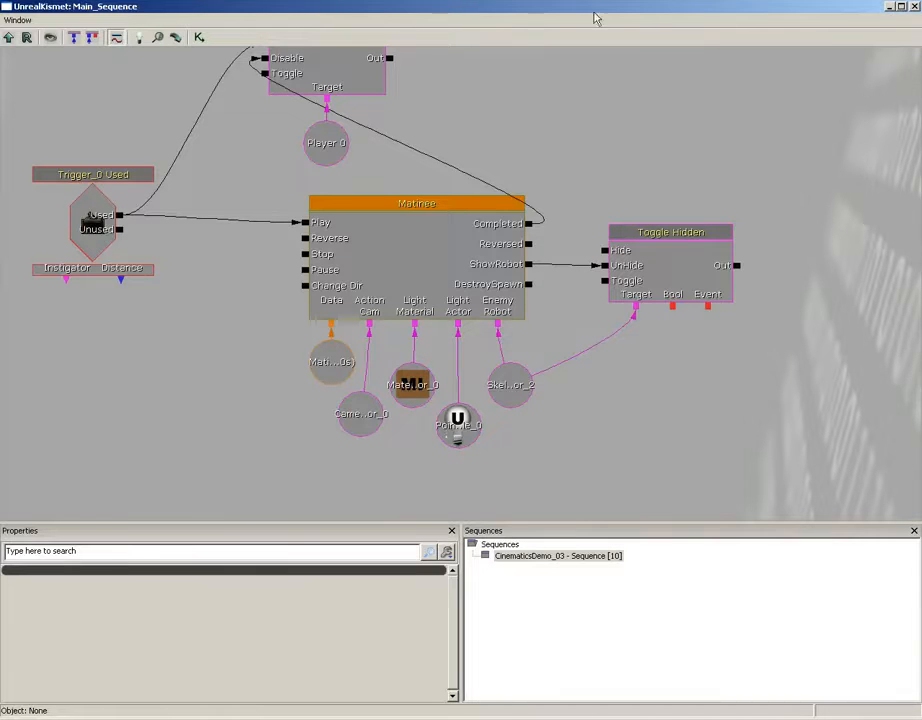
pyautogui.moveTo(355, 14); pyautogui.dragTo(920, 28)
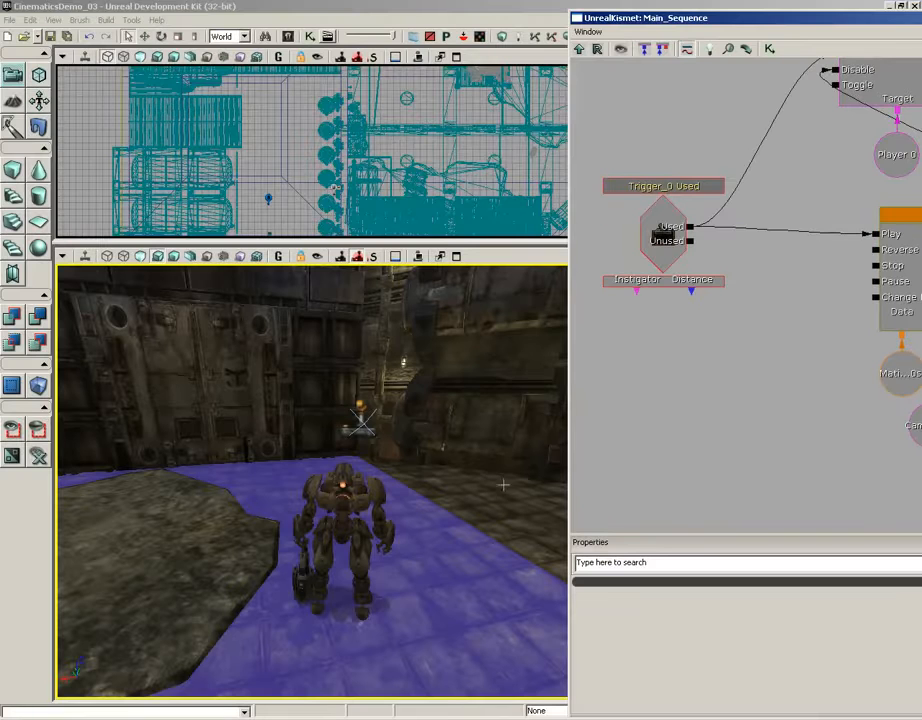
pyautogui.click(310, 568)
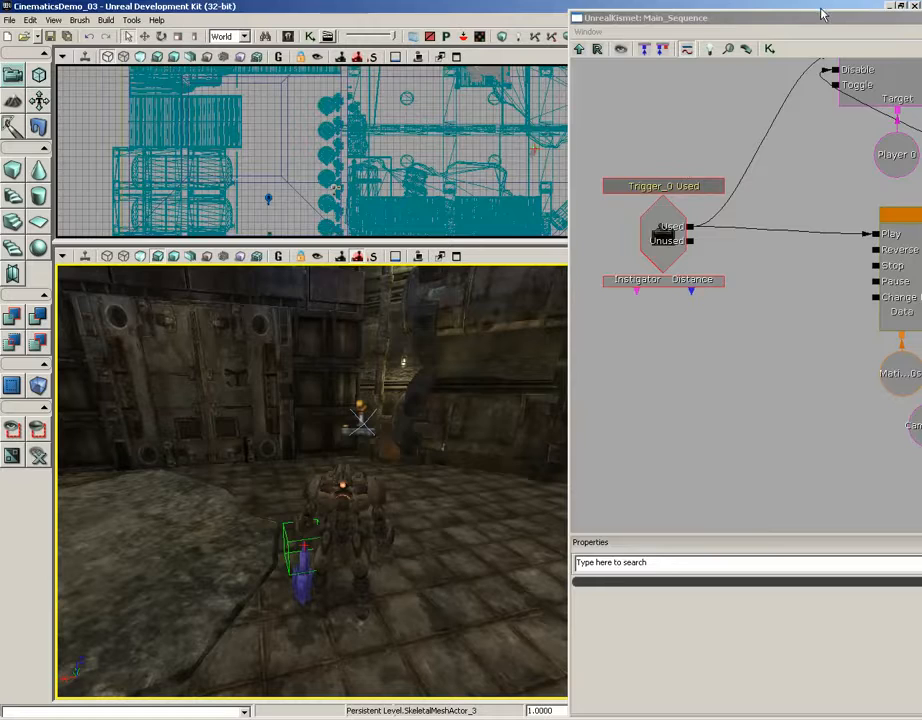
pyautogui.moveTo(822, 17); pyautogui.dragTo(242, 3)
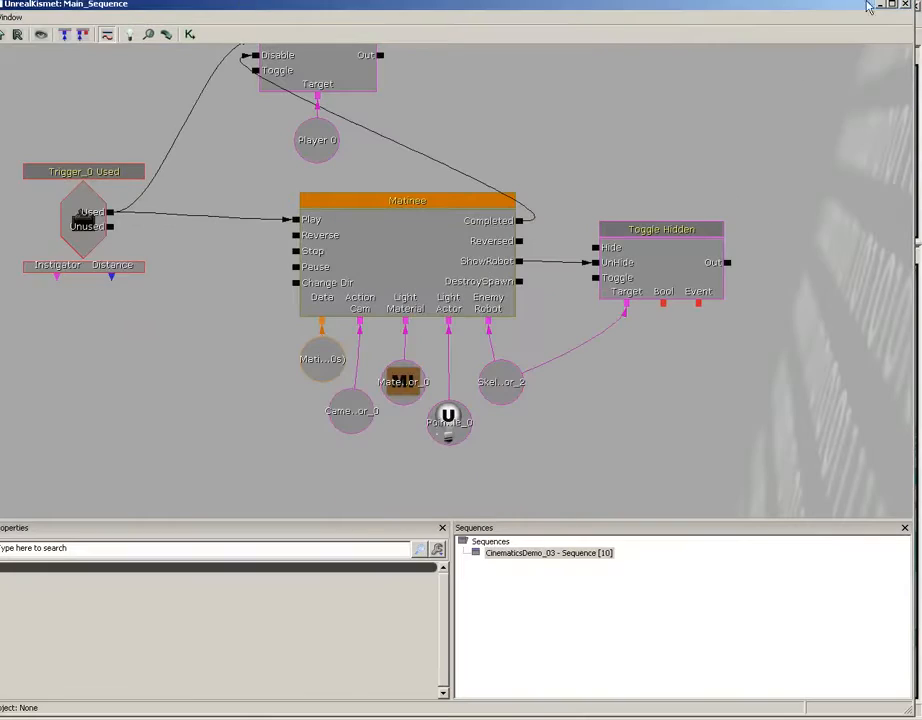
pyautogui.doubleClick(868, 7)
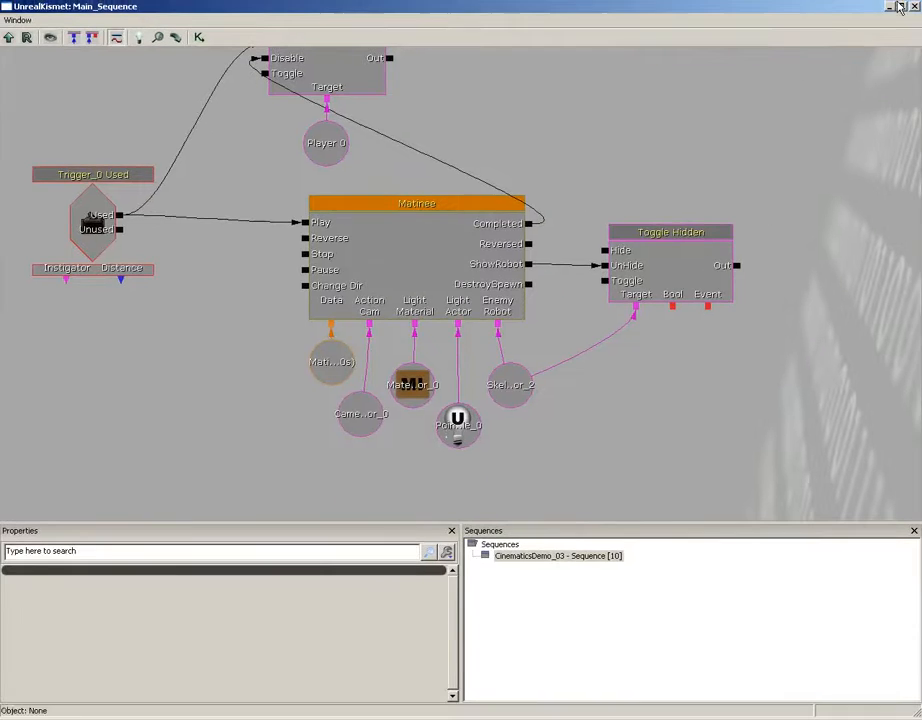
pyautogui.rightClick(636, 312)
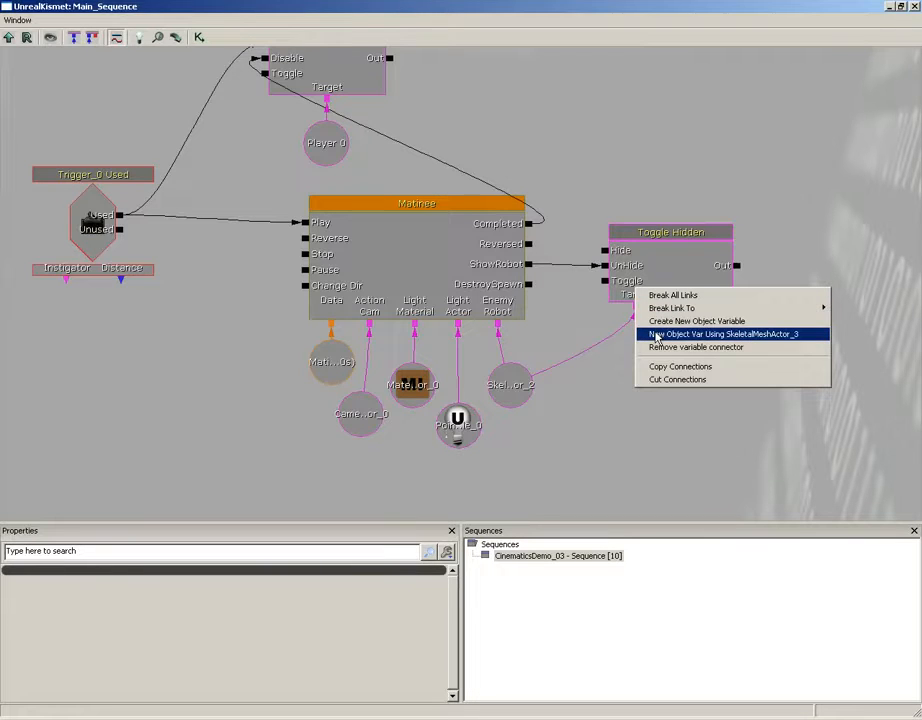
pyautogui.click(656, 335)
pyautogui.moveTo(637, 337); pyautogui.dragTo(627, 384)
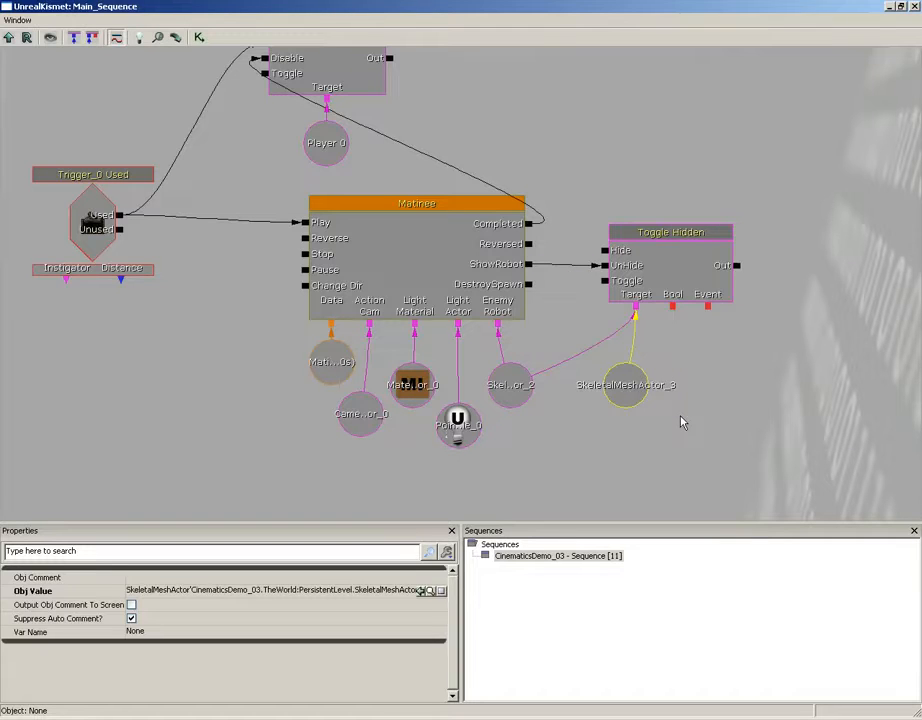
pyautogui.moveTo(625, 385); pyautogui.dragTo(580, 403)
# Move the Toggle Hidden action higher and add a Destroy action beneath it.
pyautogui.click(656, 292)
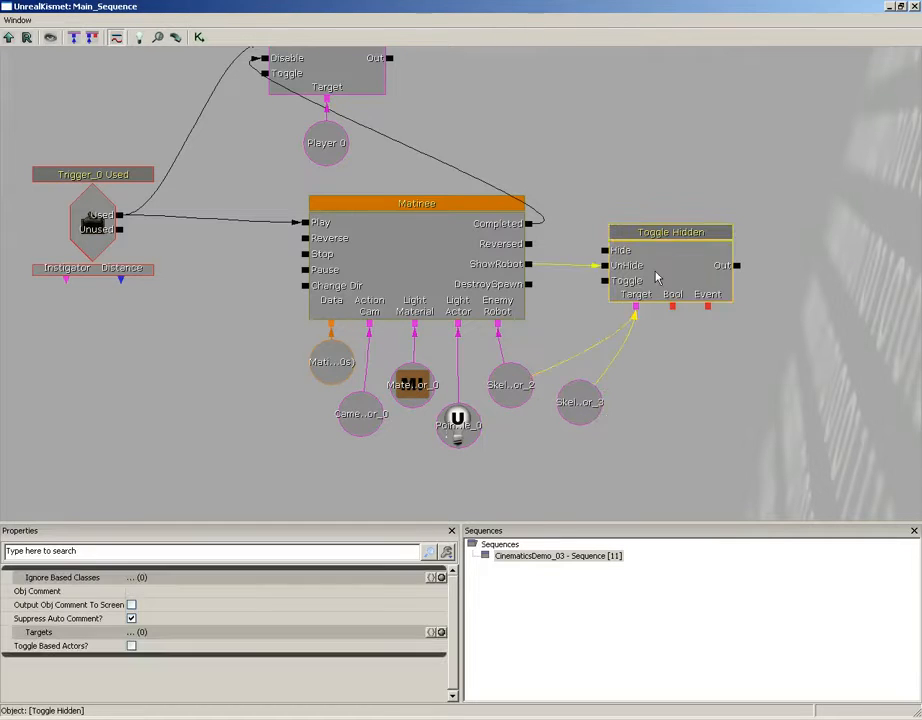
pyautogui.moveTo(656, 277); pyautogui.dragTo(663, 203)
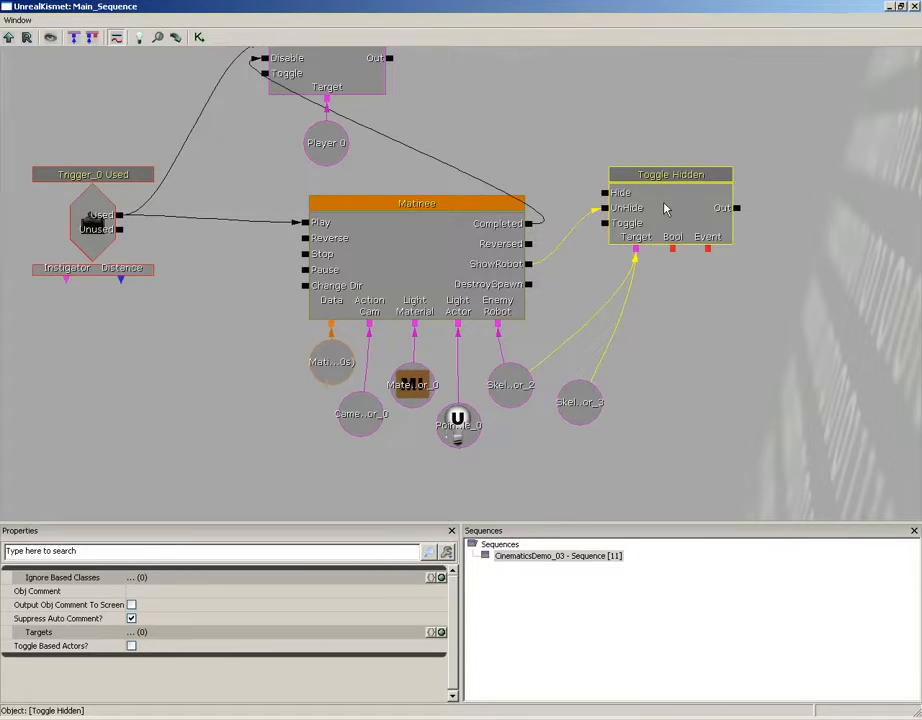
pyautogui.click(657, 321)
pyautogui.rightClick(647, 318)
pyautogui.moveTo(661, 326)
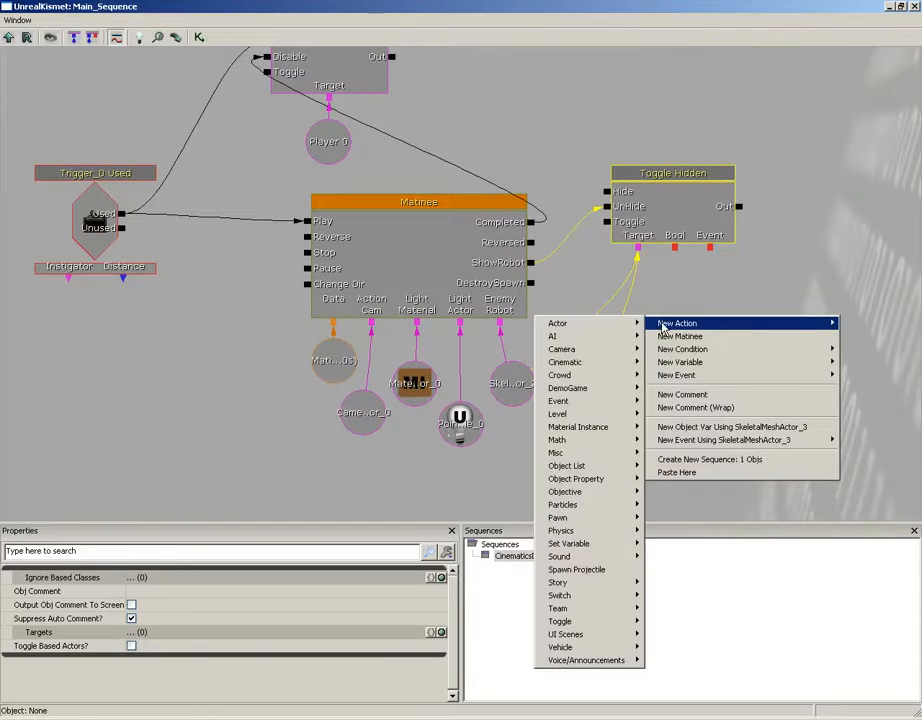
pyautogui.moveTo(608, 328)
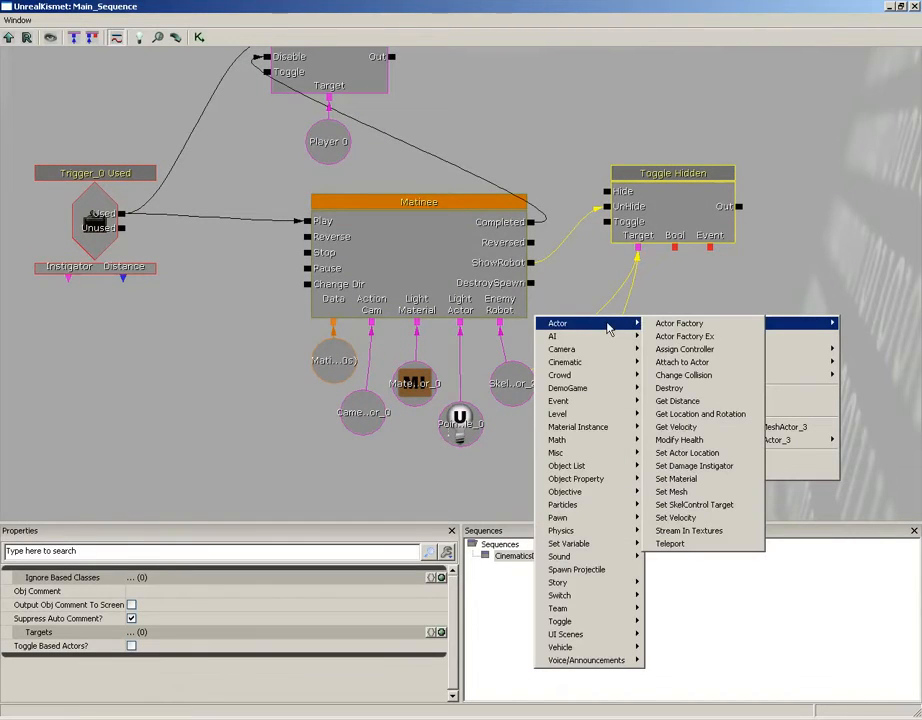
pyautogui.click(668, 389)
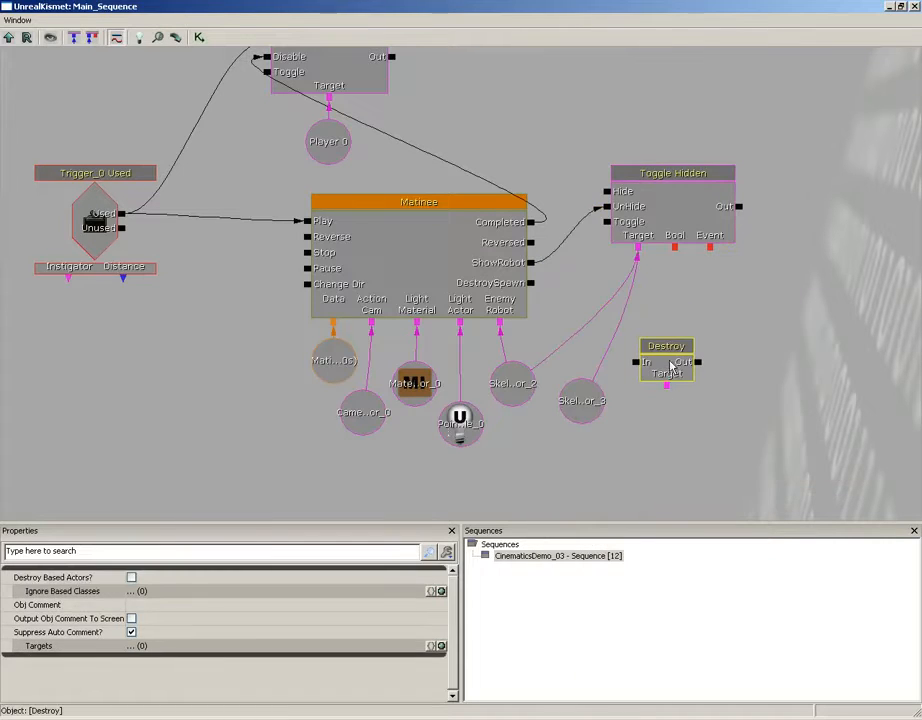
pyautogui.keyDown('ctrl'); pyautogui.moveTo(670, 366); pyautogui.dragTo(676, 332); pyautogui.keyUp('ctrl')
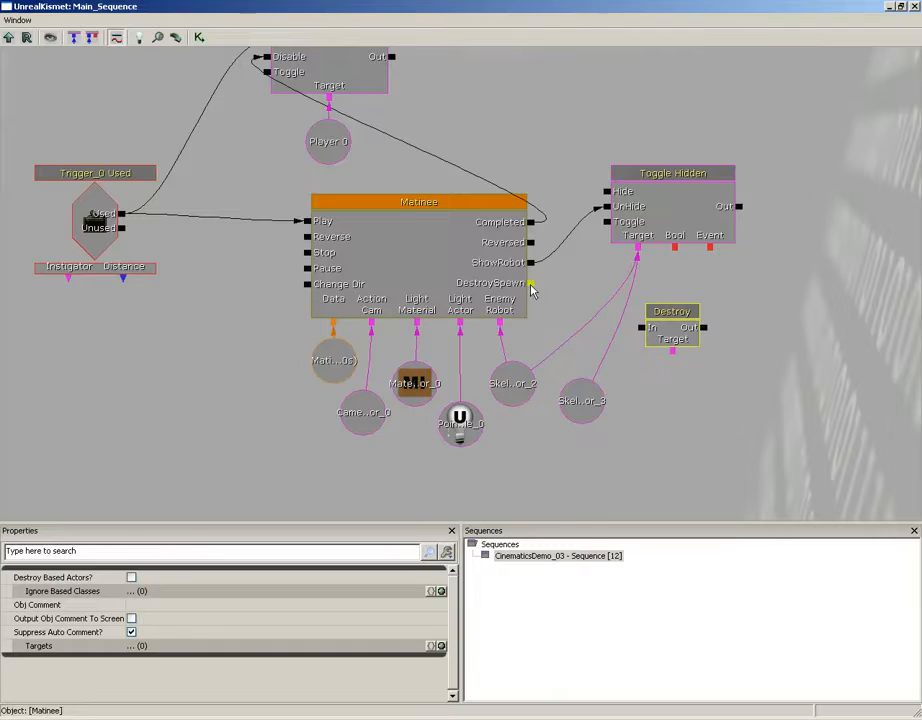
# Connect DestroySpawn to the Destroy action's input, link its Target to the robot and weapon variables, and close Kismet.
pyautogui.moveTo(531, 285); pyautogui.dragTo(512, 381)
pyautogui.click(676, 320)
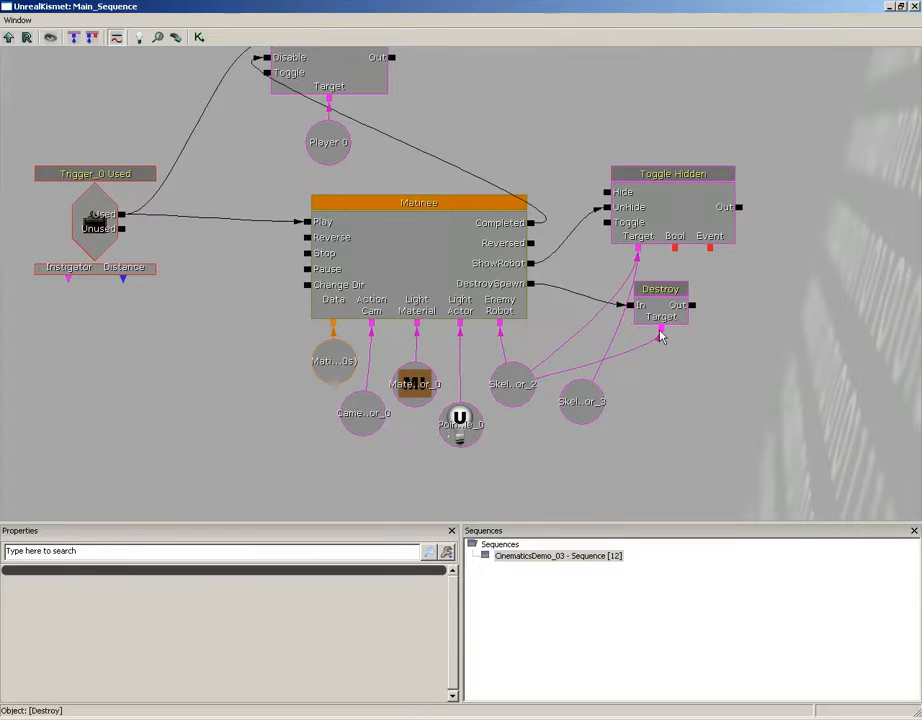
pyautogui.moveTo(661, 334); pyautogui.dragTo(588, 402)
pyautogui.click(915, 6)
# Playtest from the floor near the robot and play the cinematic in the dark room to test the Destroy action.
pyautogui.rightClick(419, 555)
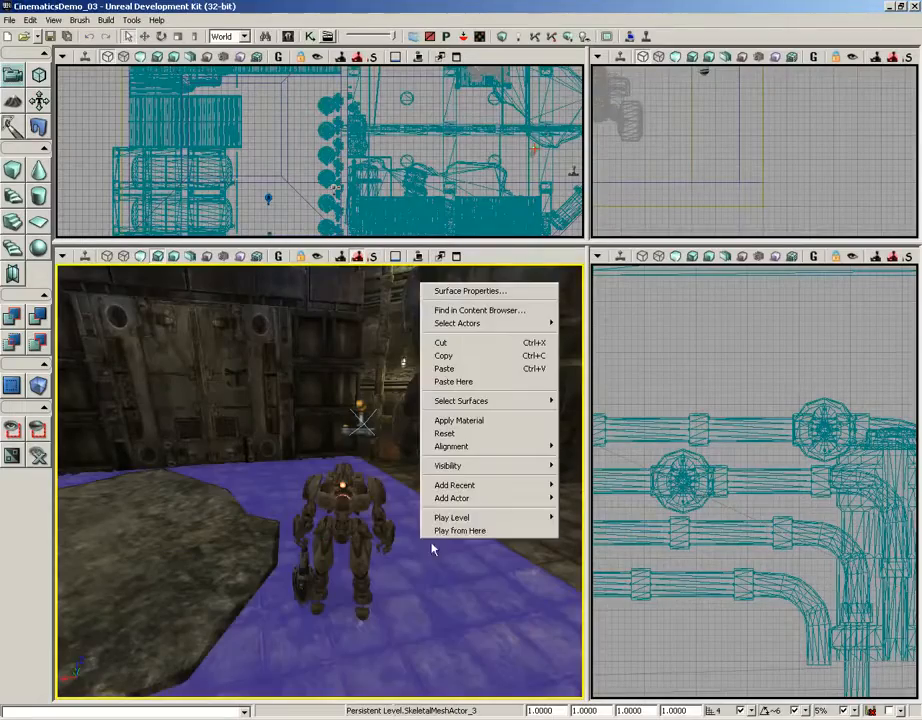
pyautogui.click(480, 530)
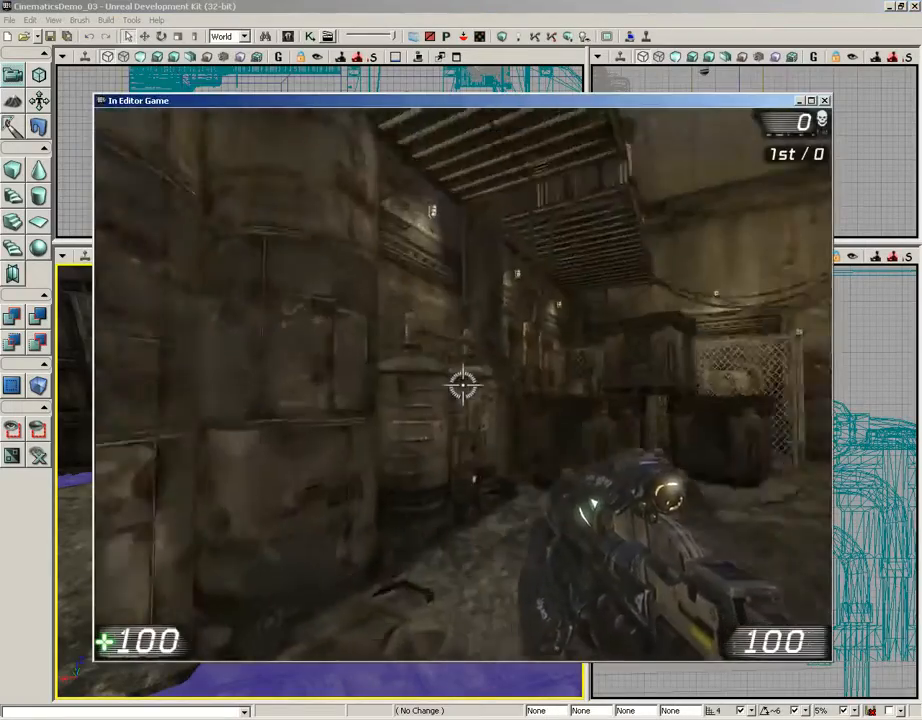
pyautogui.press('w')
pyautogui.press('w')
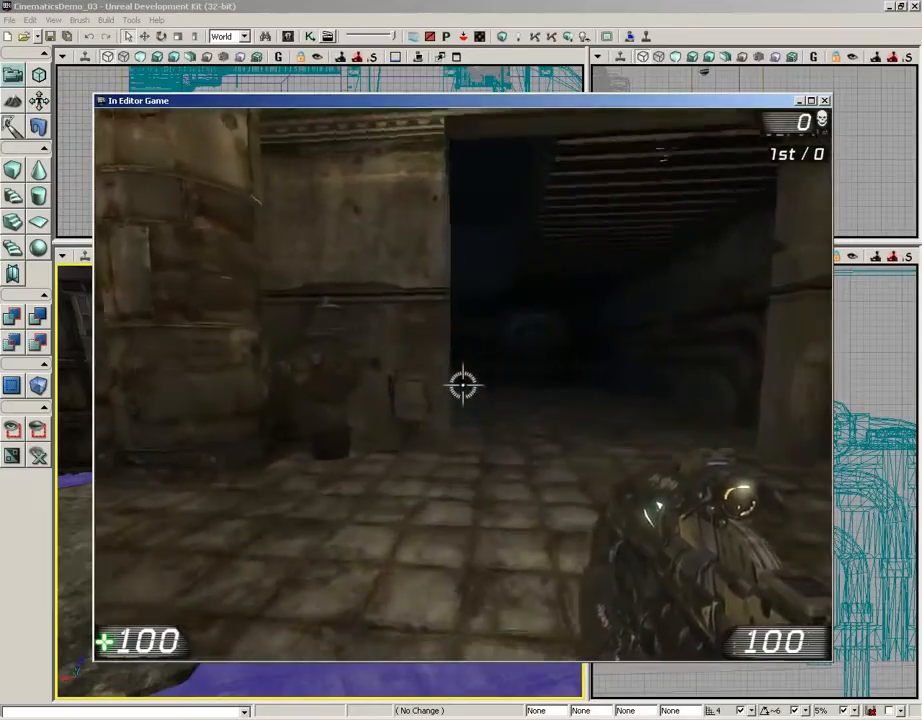
pyautogui.press('w')
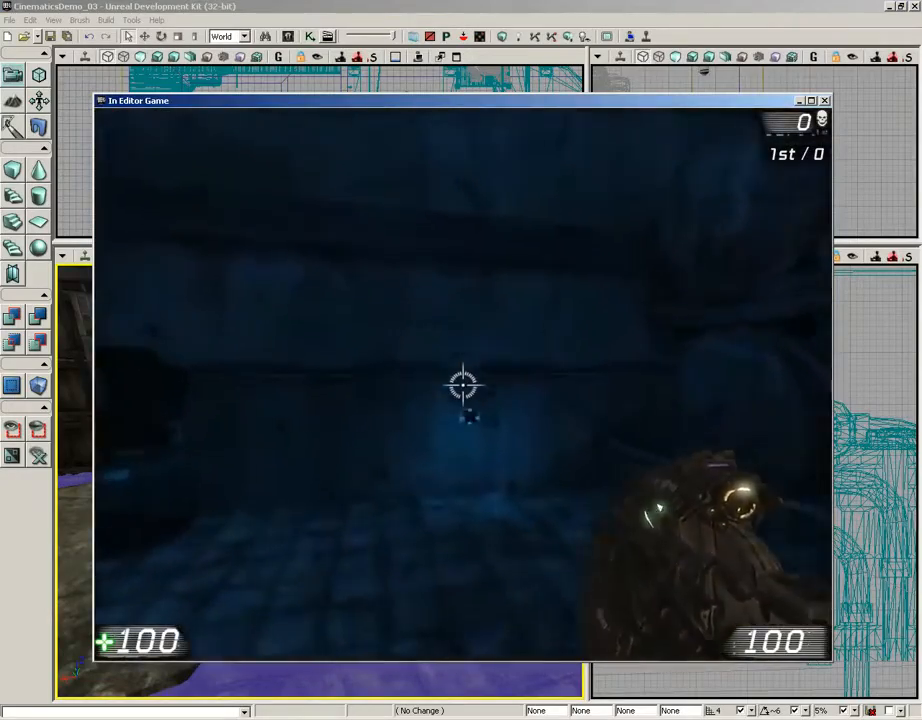
pyautogui.press('e')
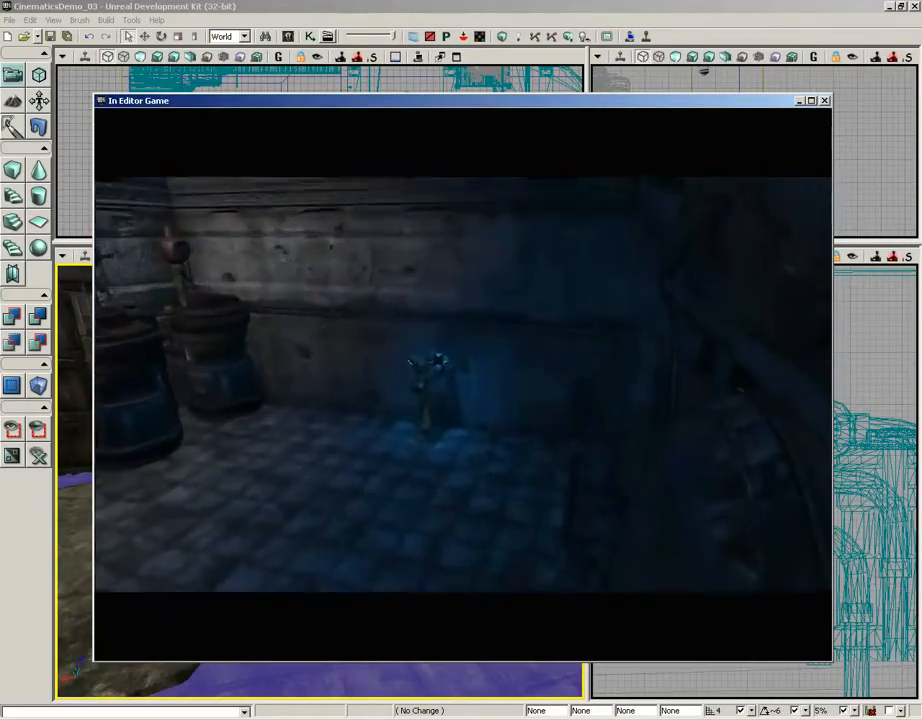
# Return to the large hall after the cinematic to check the enemy robot's spot, and end the playtest.
pyautogui.press('w')
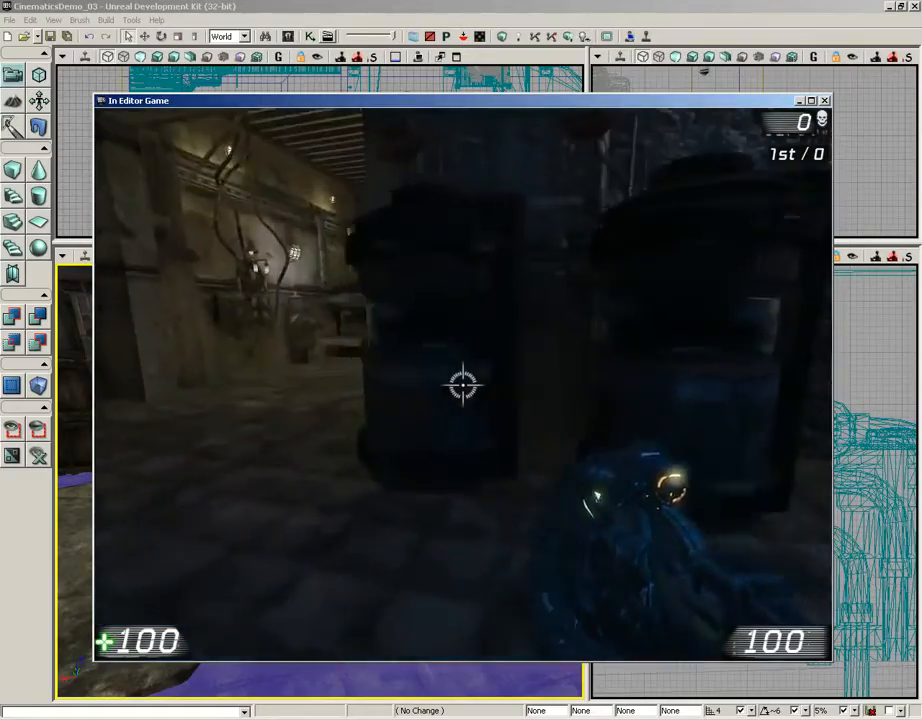
pyautogui.press('w')
pyautogui.click(463, 385)
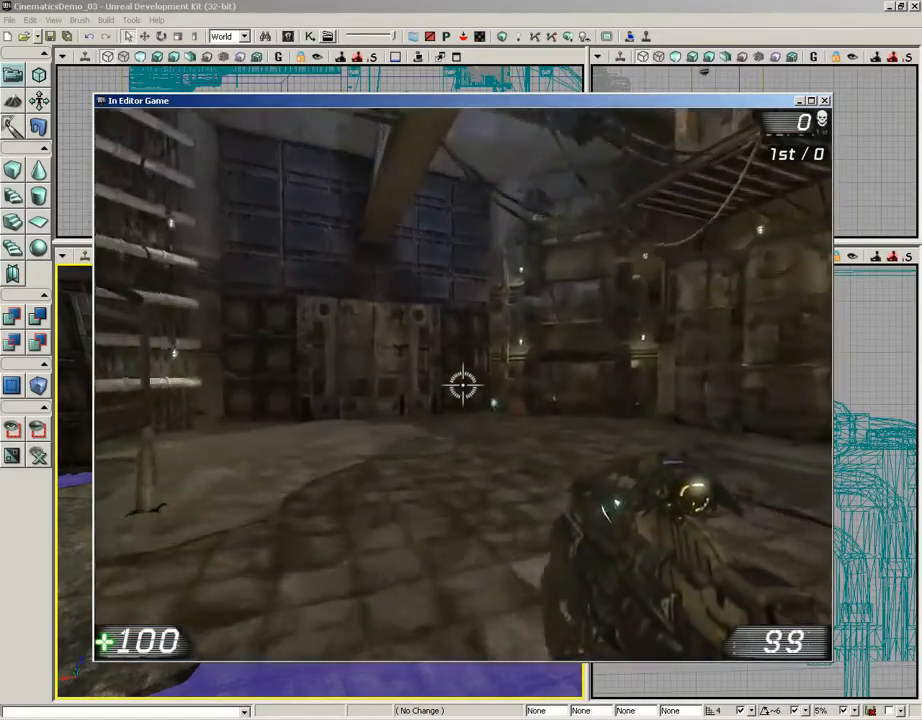
pyautogui.press('w')
pyautogui.press('Escape')
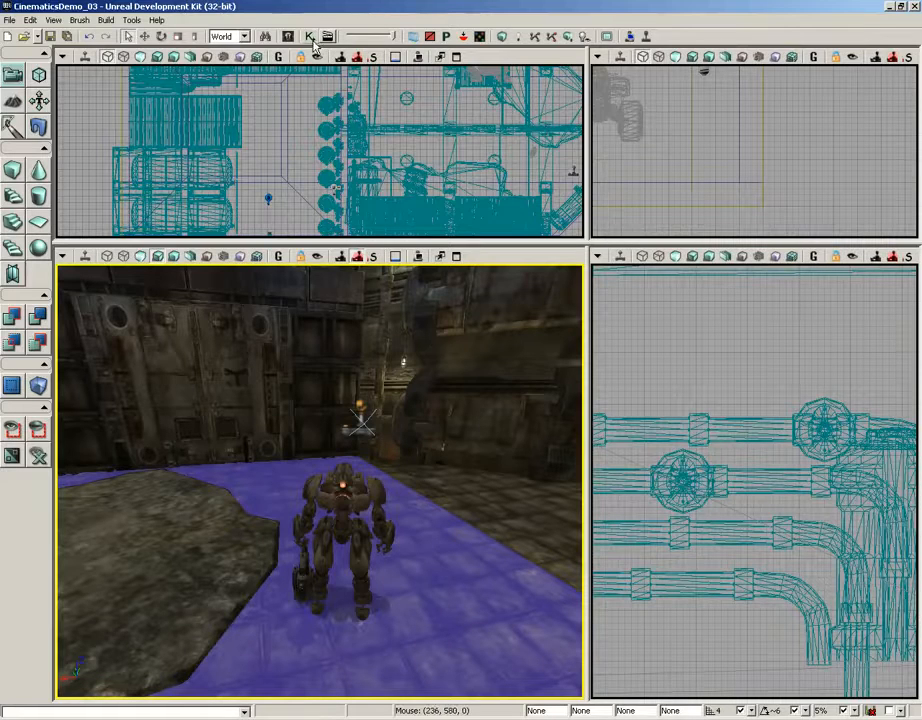
# Reopen Kismet and add an Actor Factory action in the empty area below the Destroy action.
pyautogui.click(310, 36)
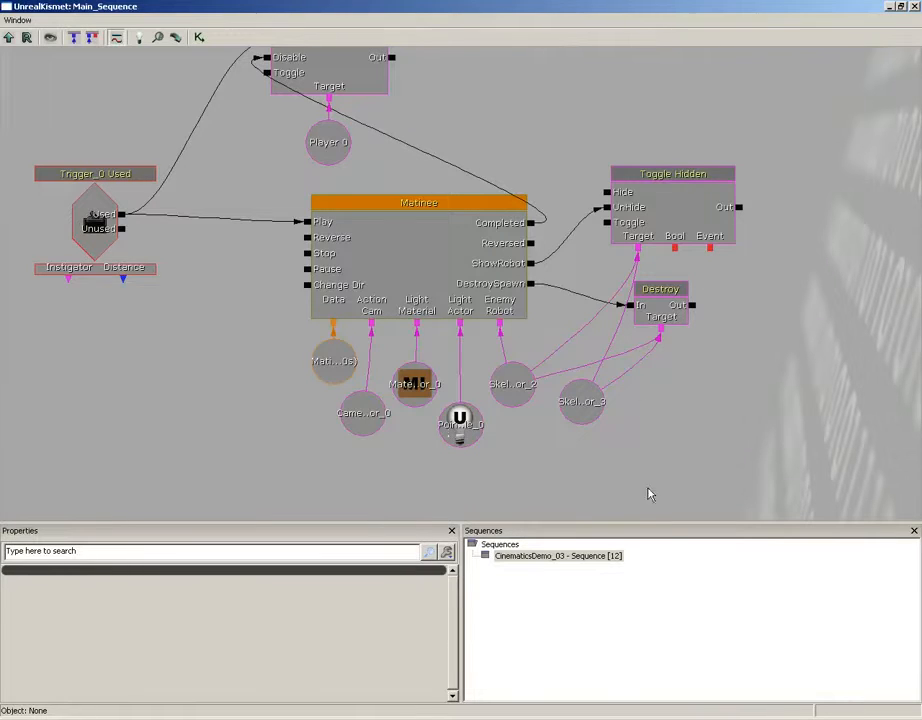
pyautogui.moveTo(648, 492); pyautogui.dragTo(504, 339)
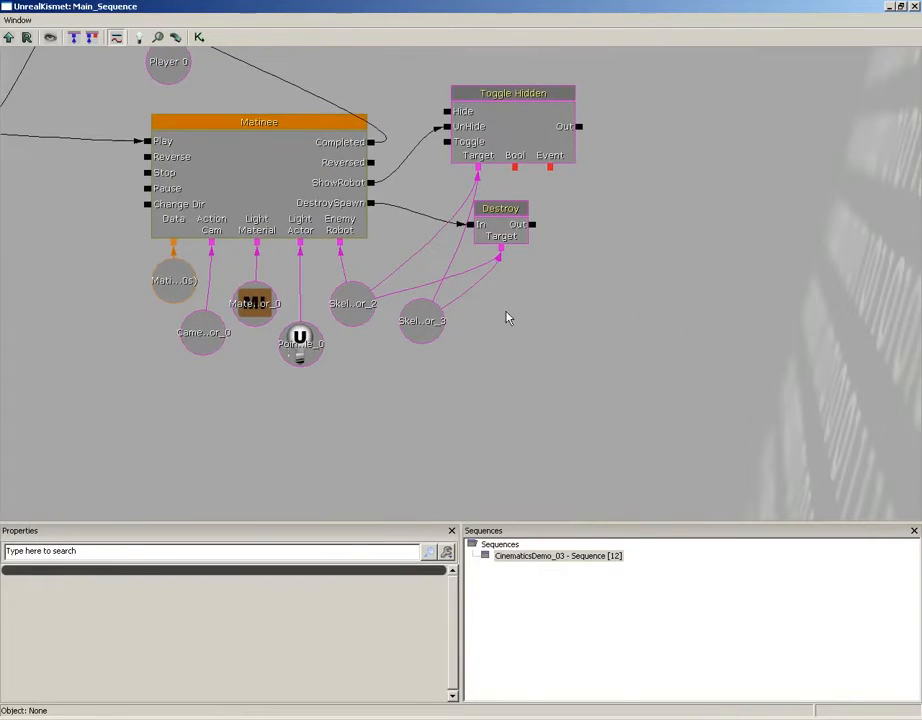
pyautogui.rightClick(506, 316)
pyautogui.moveTo(535, 304)
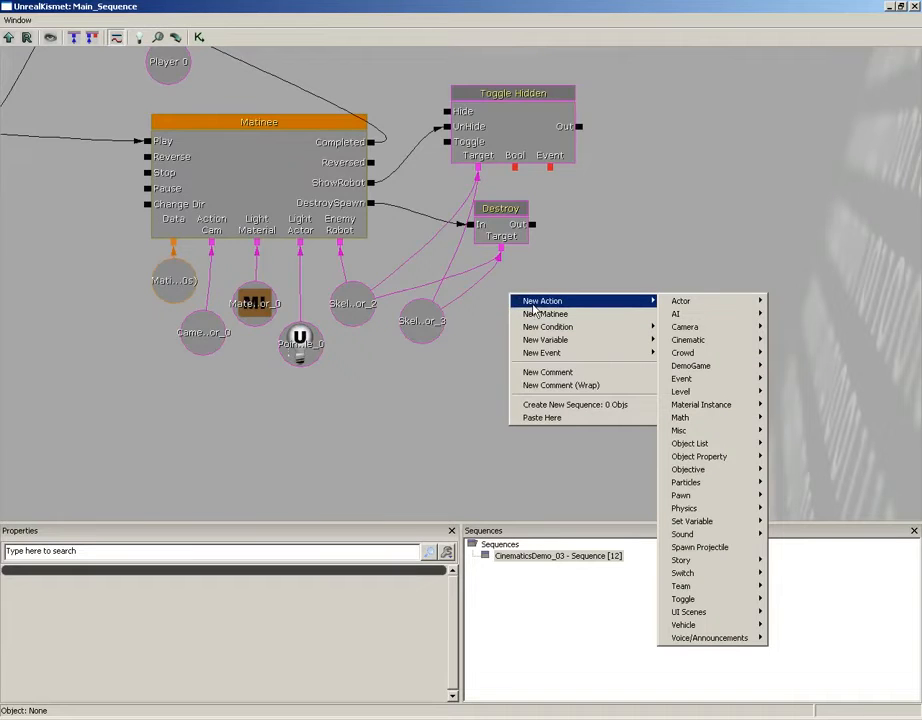
pyautogui.moveTo(720, 301)
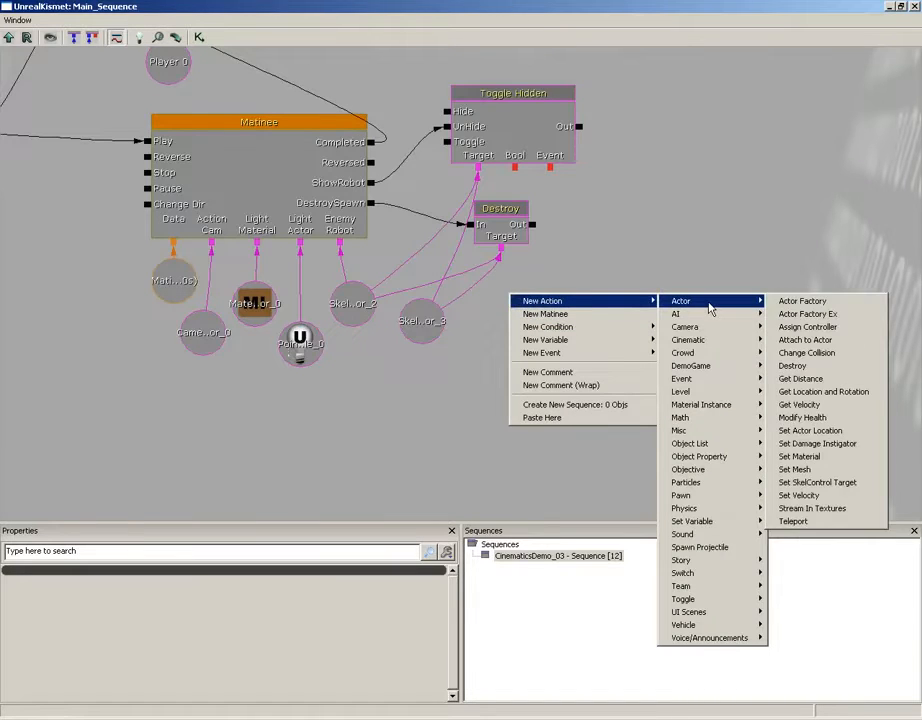
pyautogui.click(813, 305)
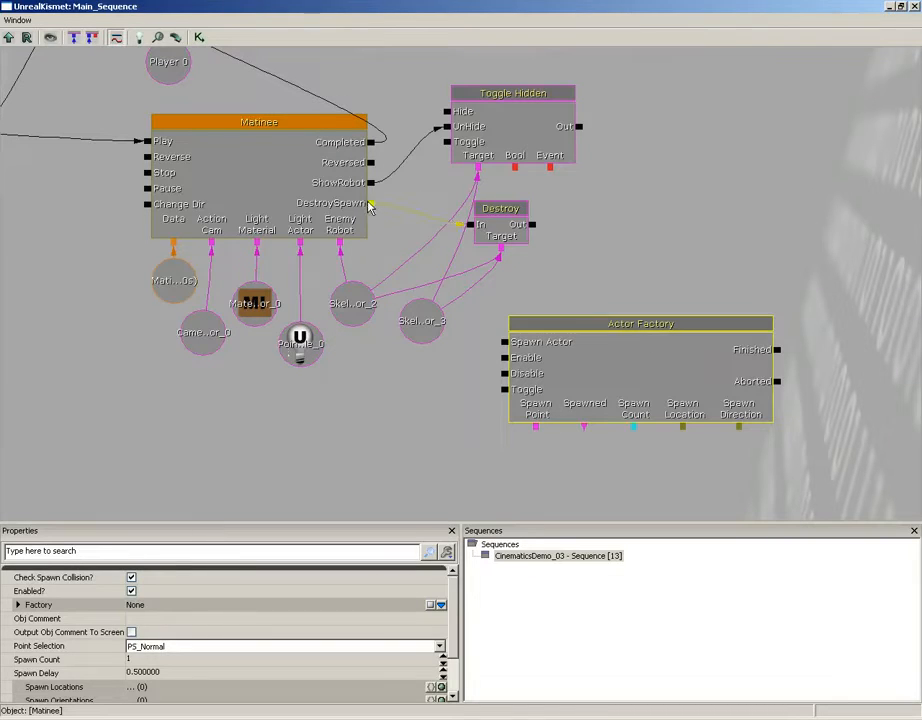
# Connect the Matinee's DestroySpawn output to the Actor Factory's Spawn Actor input and place the node closer beneath Destroy.
pyautogui.moveTo(376, 204); pyautogui.dragTo(505, 343)
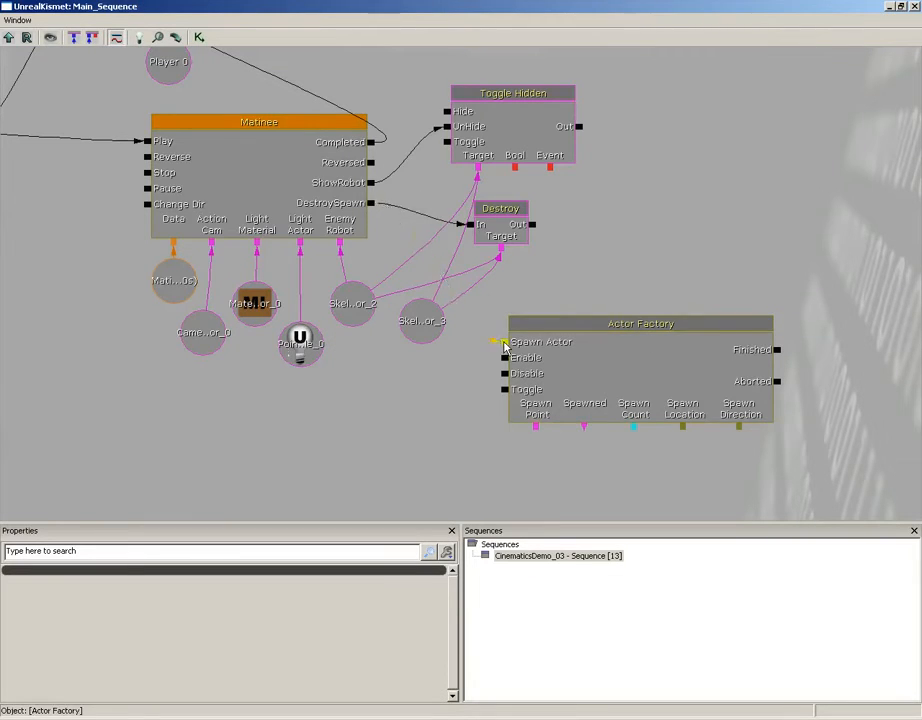
pyautogui.click(621, 383)
pyautogui.keyDown('ctrl'); pyautogui.moveTo(623, 383); pyautogui.dragTo(657, 346); pyautogui.keyUp('ctrl')
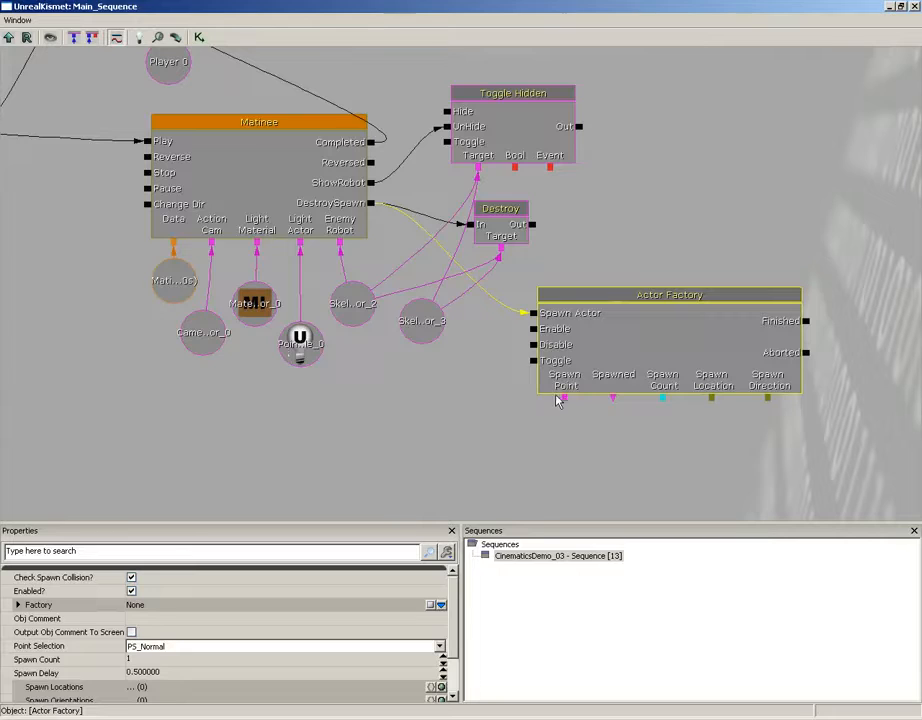
pyautogui.click(422, 333)
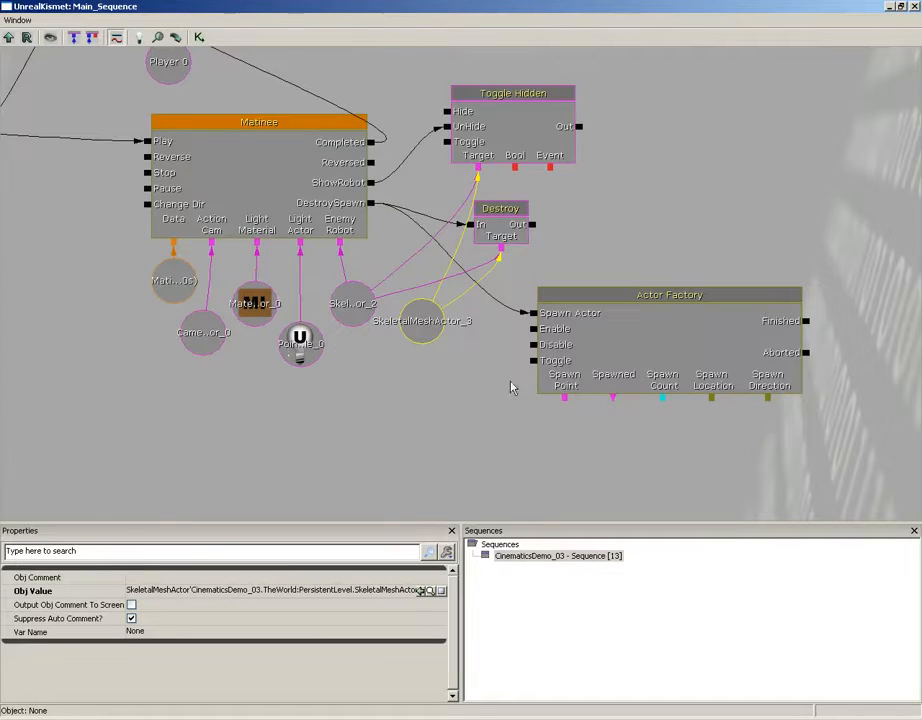
# Close Kismet and select the PlayerStart in front of the wall panels behind the robot in the perspective view.
pyautogui.moveTo(461, 374); pyautogui.dragTo(454, 342)
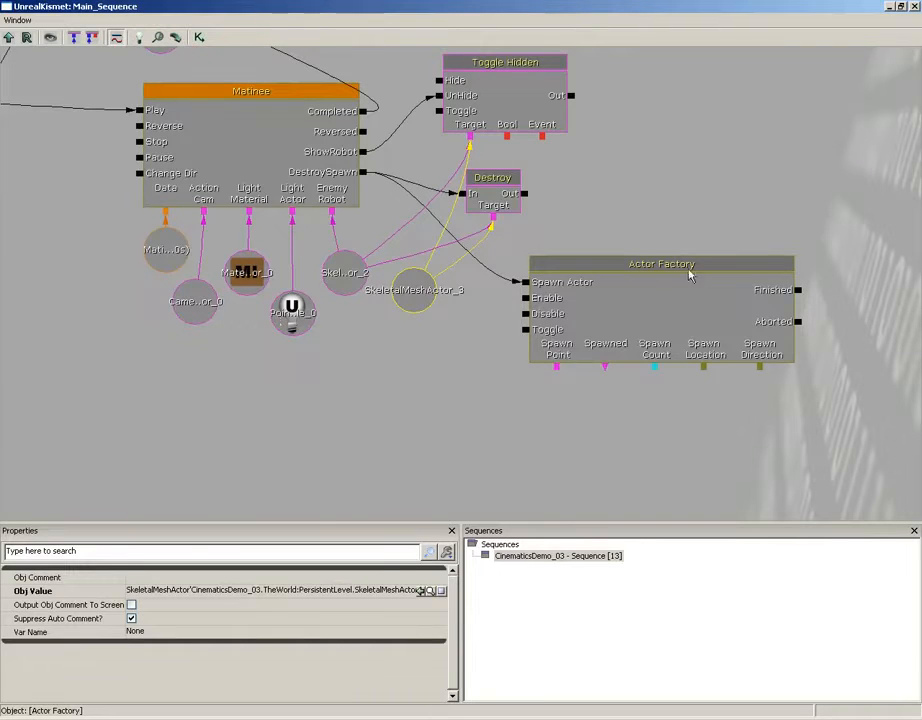
pyautogui.click(617, 323)
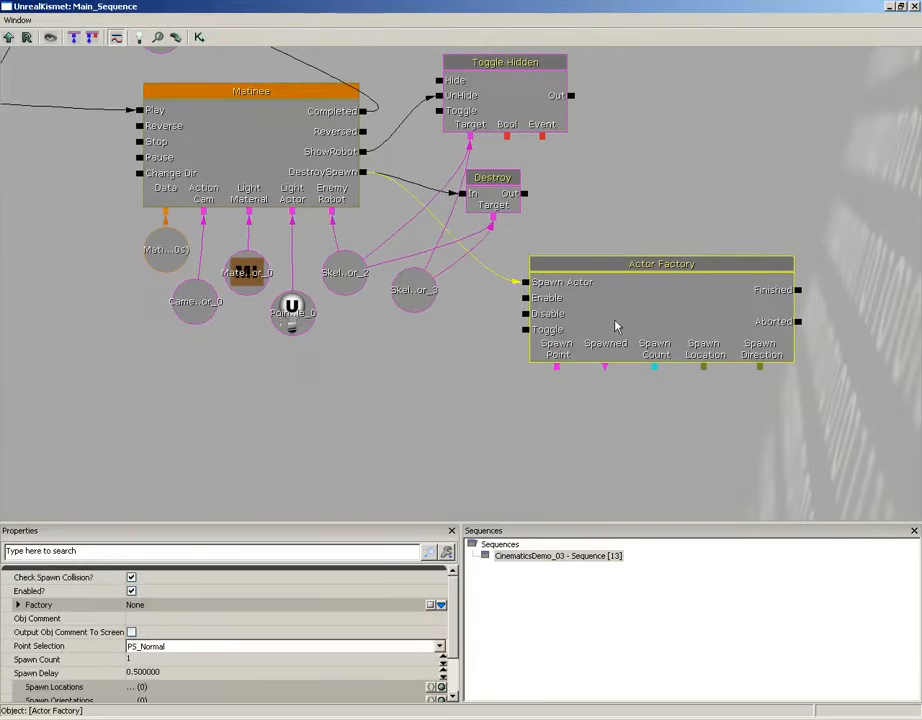
pyautogui.click(916, 8)
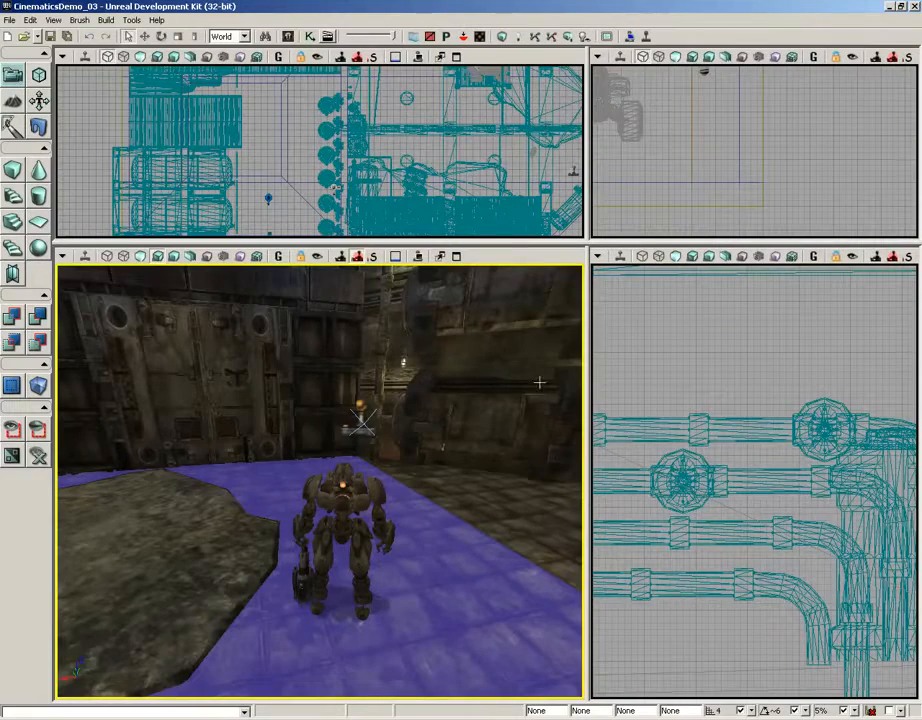
pyautogui.moveTo(539, 383); pyautogui.dragTo(372, 377)
pyautogui.click(443, 420)
pyautogui.moveTo(294, 560); pyautogui.dragTo(336, 508)
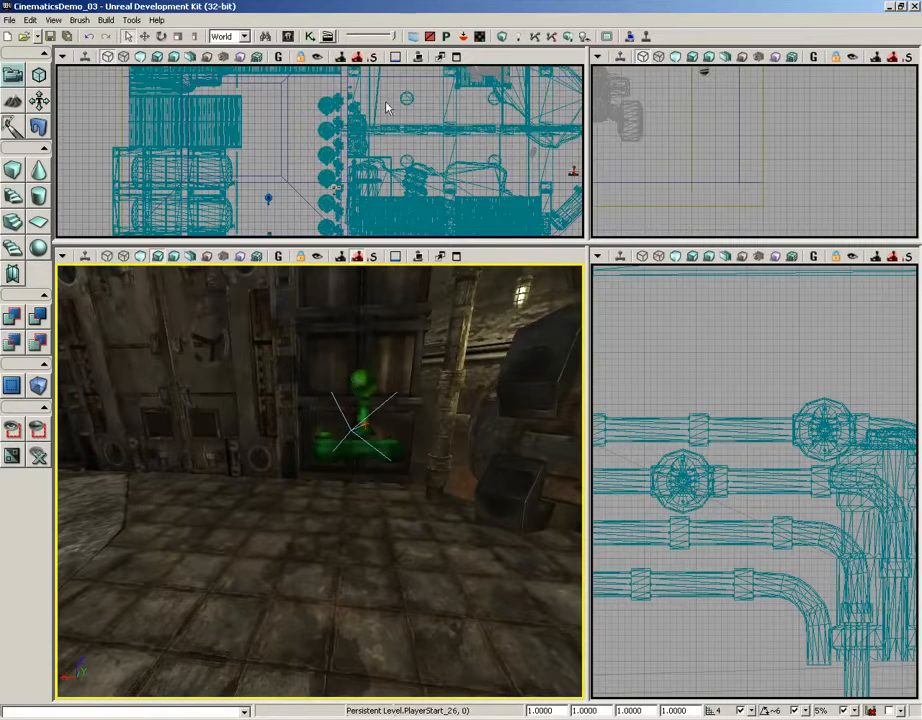
# Reopen Kismet, attach the selected PlayerStart as an object variable to the Actor Factory's Spawn Point, and place it slightly lower.
pyautogui.click(310, 37)
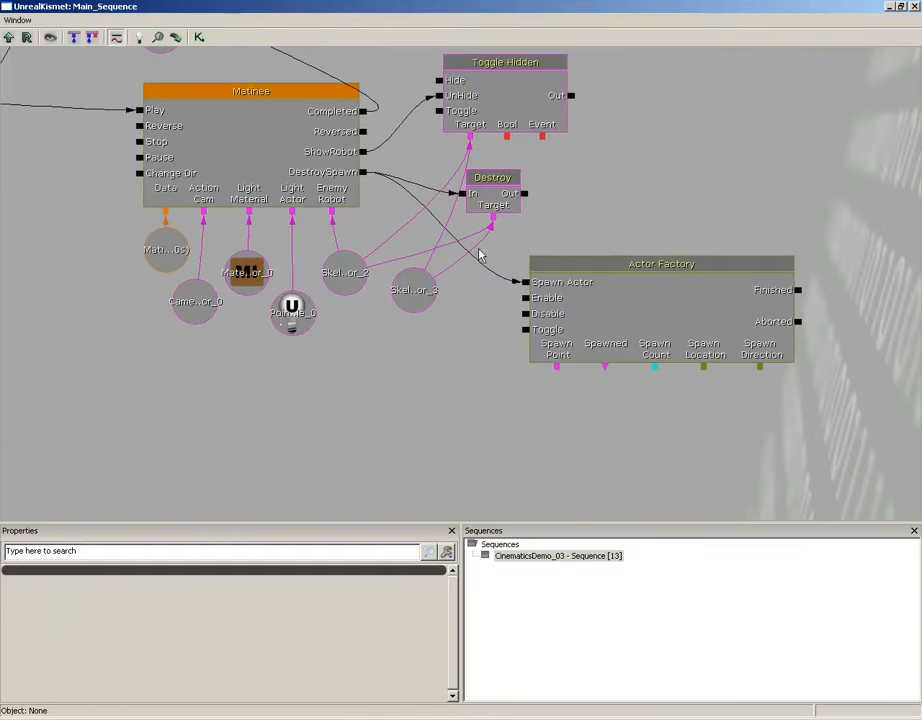
pyautogui.rightClick(557, 369)
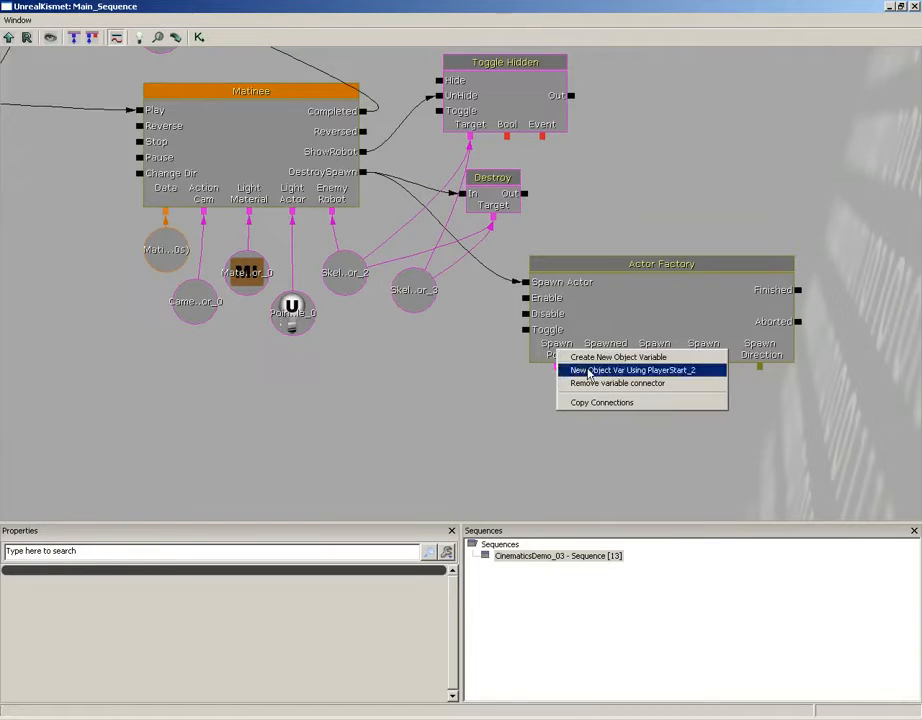
pyautogui.click(589, 372)
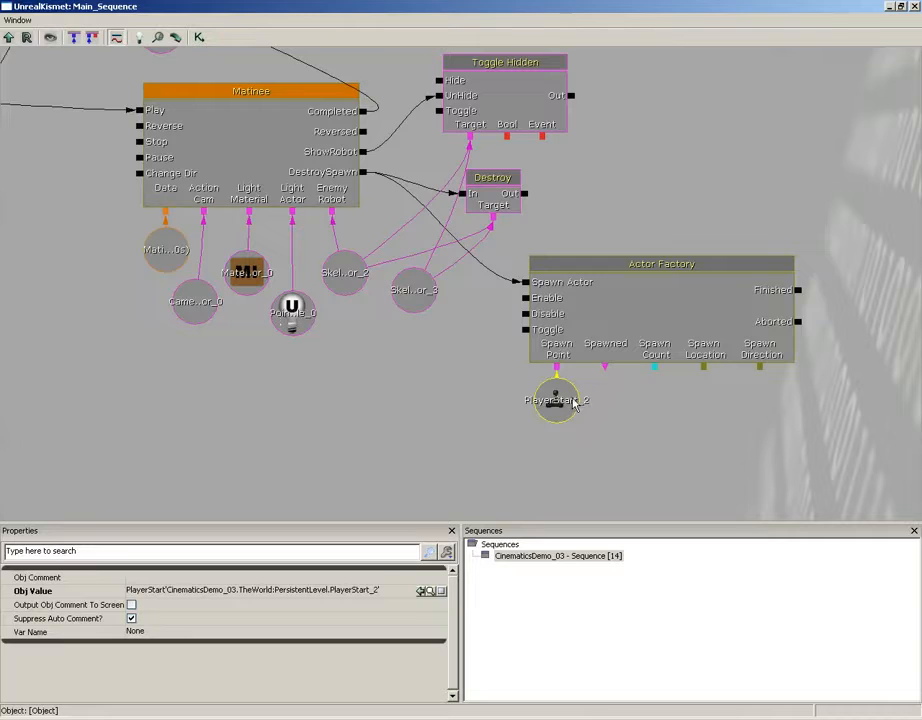
pyautogui.keyDown('ctrl'); pyautogui.moveTo(560, 397); pyautogui.dragTo(556, 419); pyautogui.keyUp('ctrl')
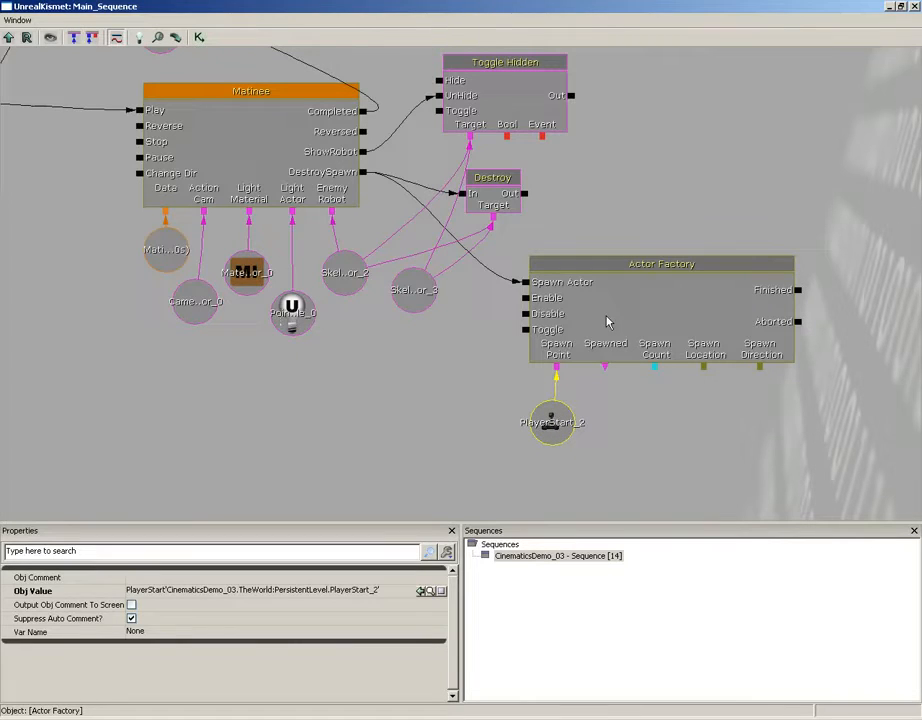
# Set the Actor Factory's Factory to UTActorFactoryAI with UTBot as its Controller Class.
pyautogui.click(607, 321)
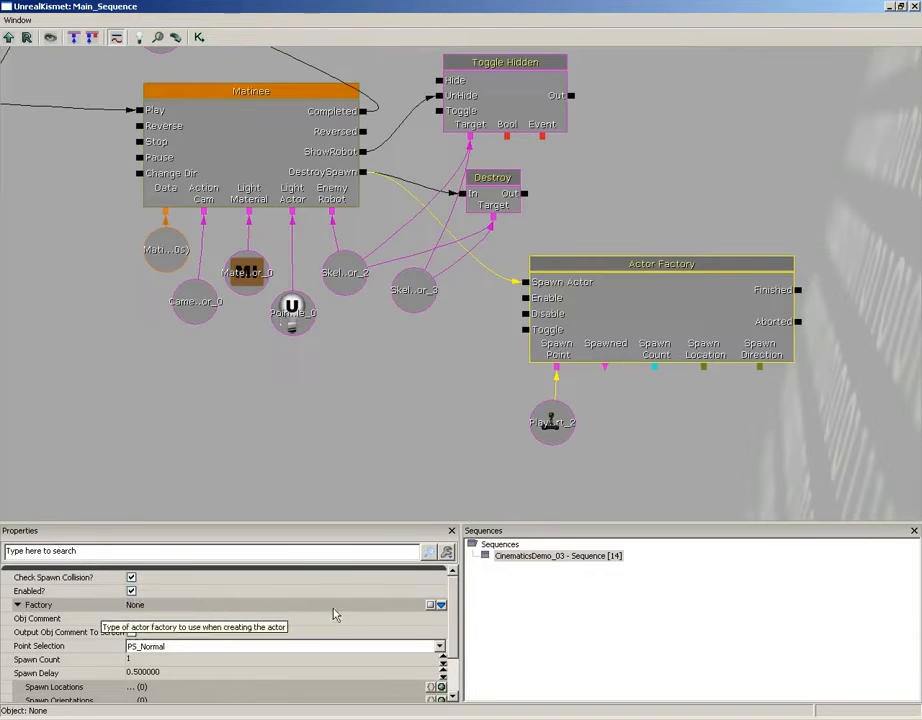
pyautogui.click(441, 606)
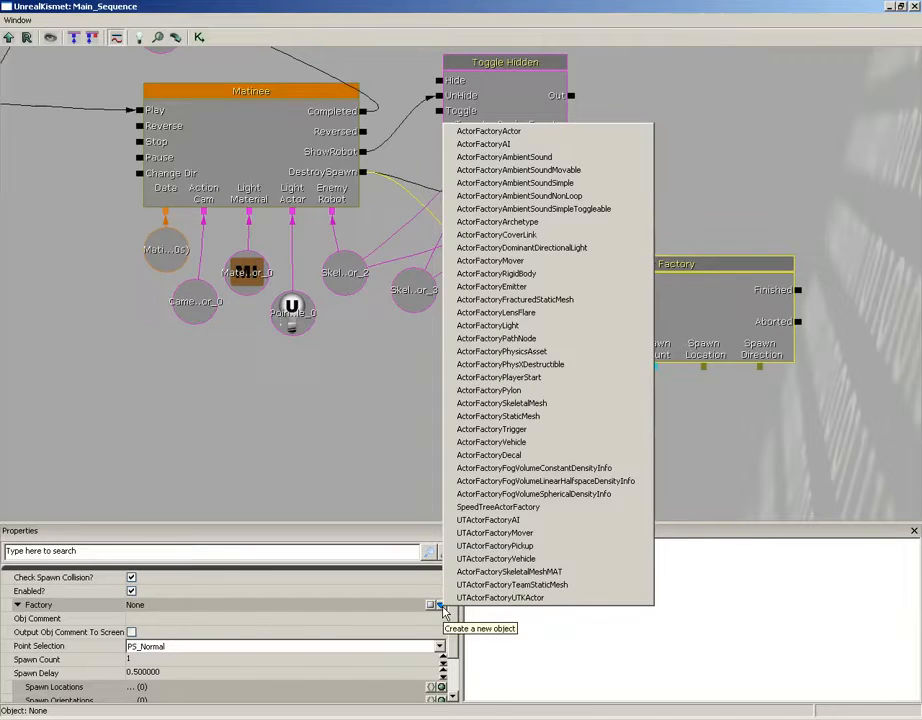
pyautogui.click(505, 522)
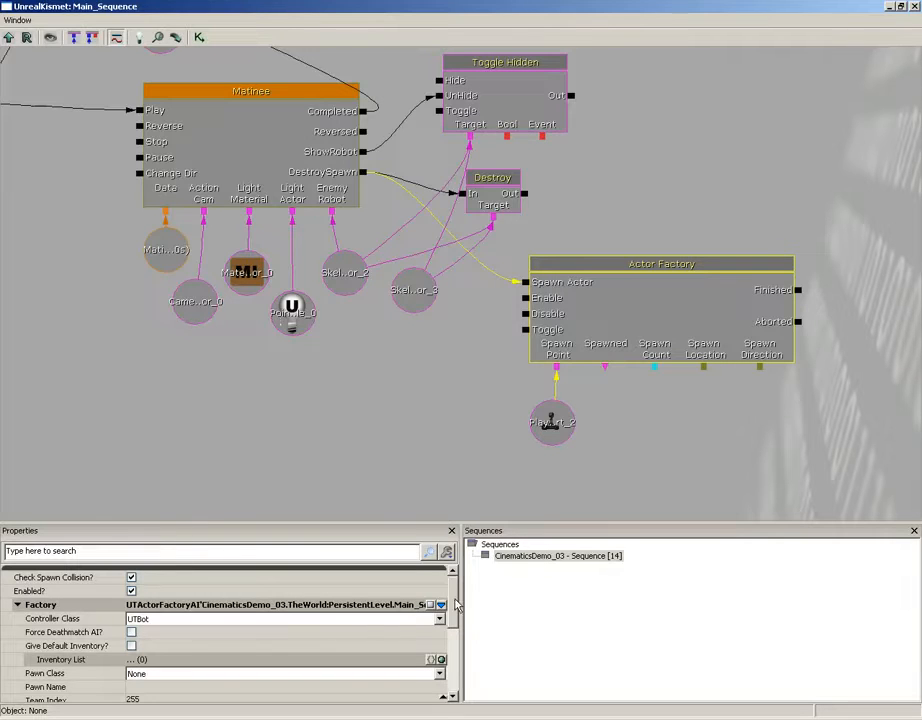
pyautogui.scroll(-1, 455, 607)
pyautogui.scroll(-1, 455, 607)
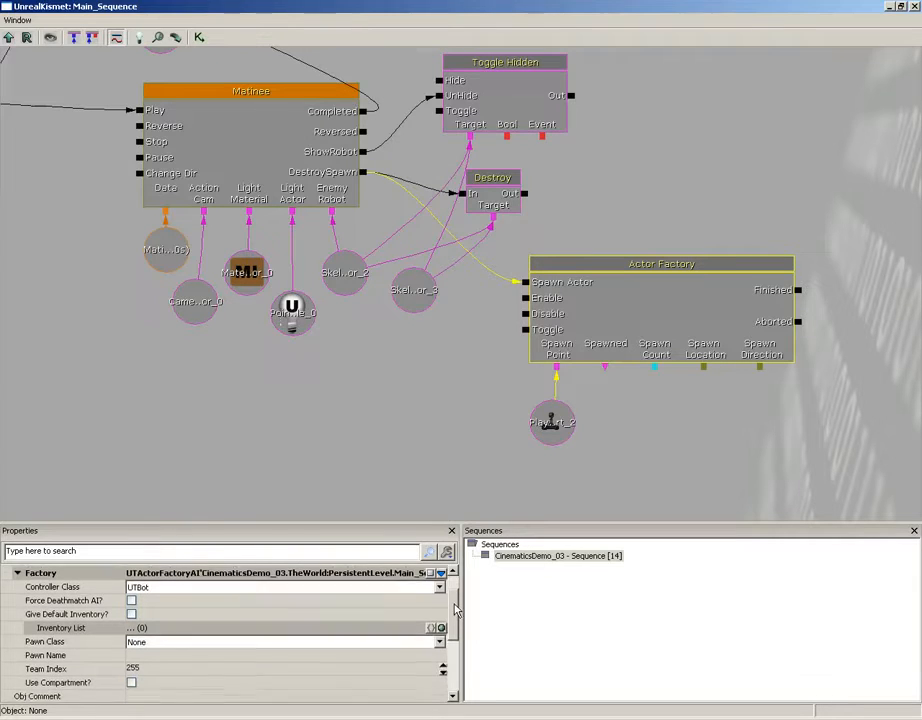
pyautogui.click(178, 584)
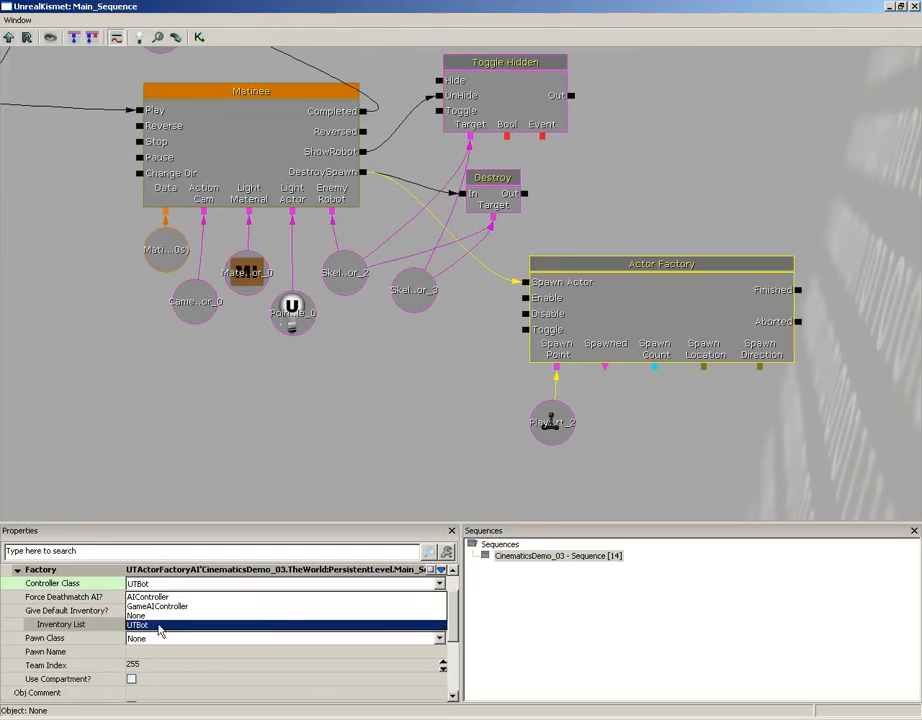
pyautogui.click(158, 626)
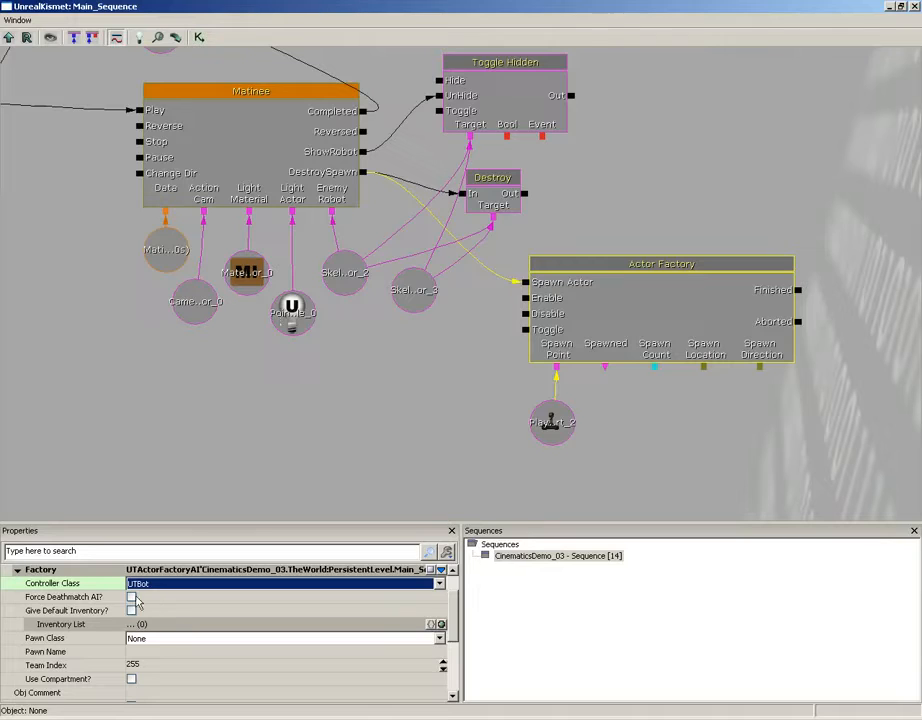
# Enable Force Deathmatch AI and set the factory's Pawn Class to UTPawn.
pyautogui.click(131, 596)
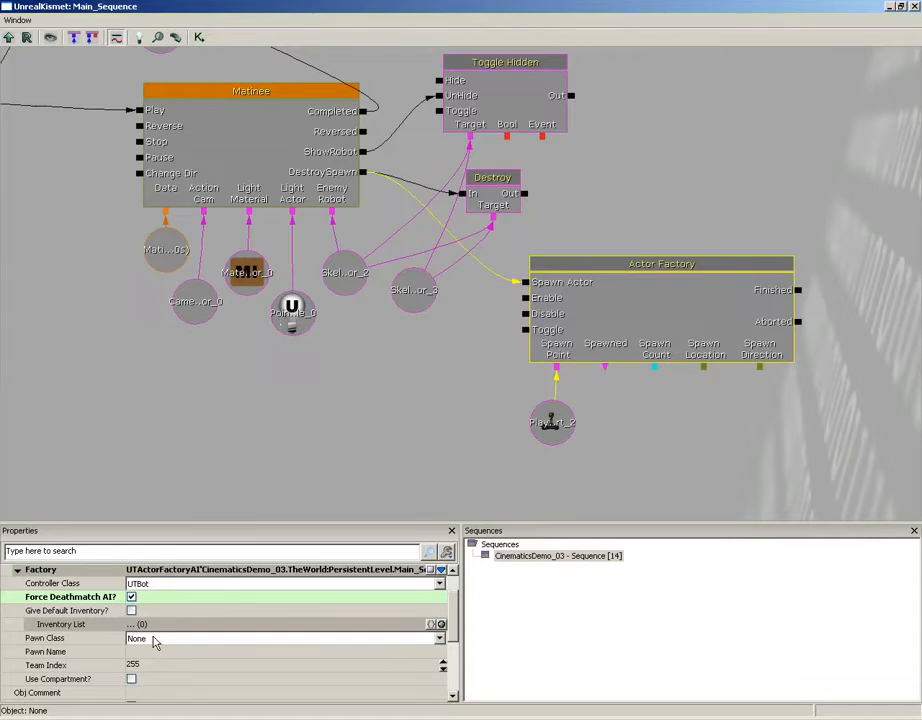
pyautogui.click(193, 640)
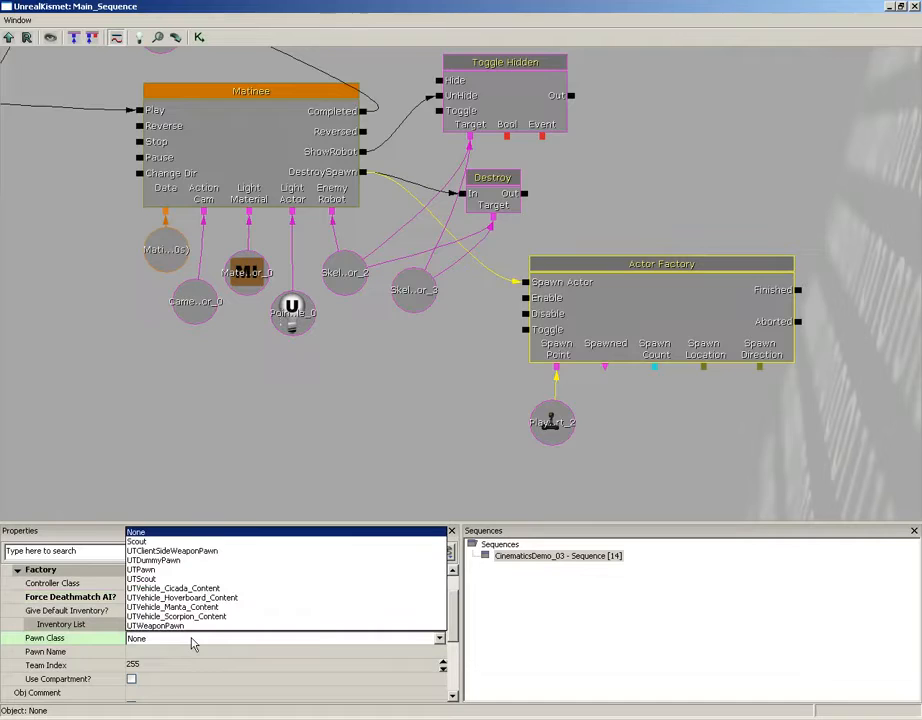
pyautogui.click(163, 572)
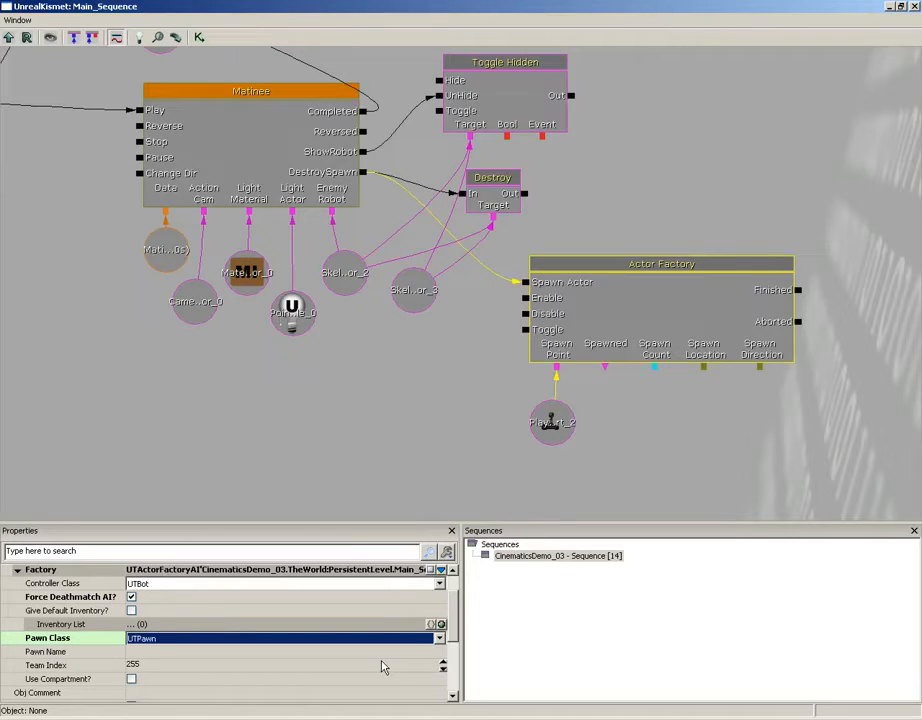
# Add an entry to the factory's Inventory List and set it to UTWeap_LinkGun.
pyautogui.click(441, 624)
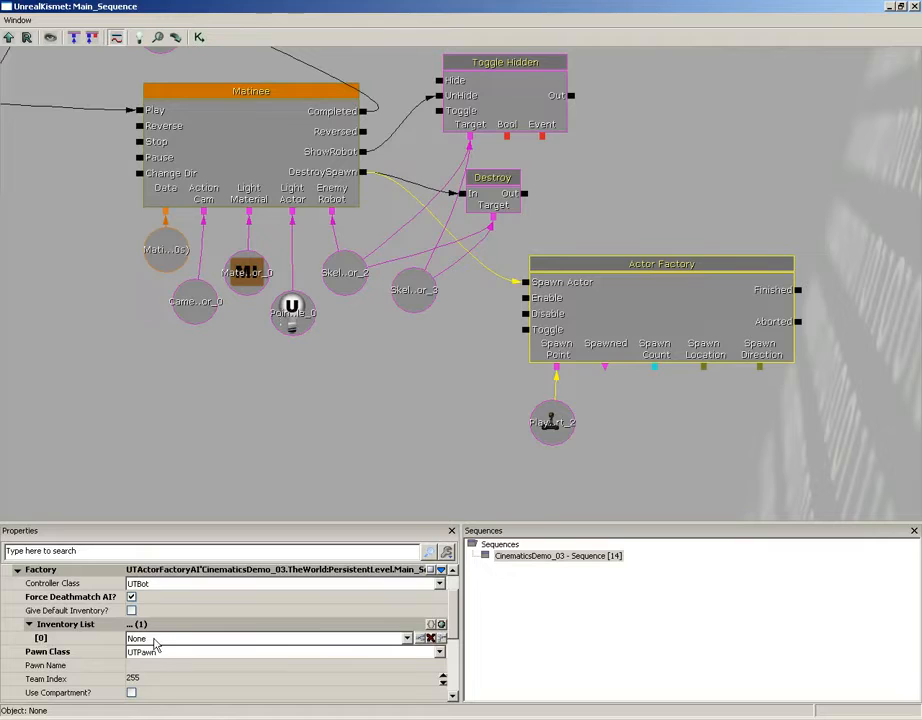
pyautogui.click(156, 642)
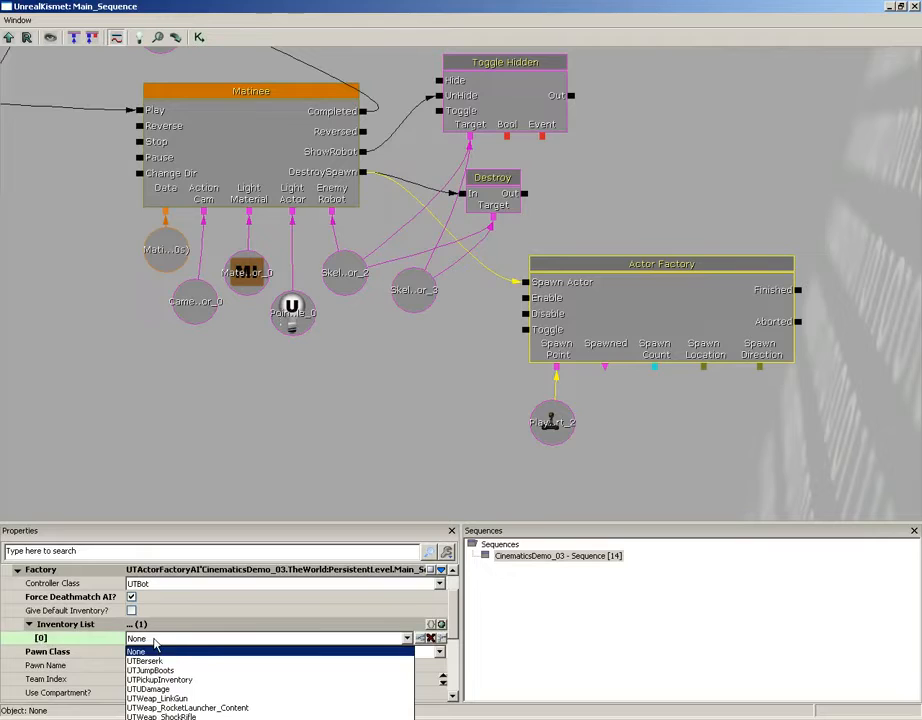
pyautogui.click(160, 698)
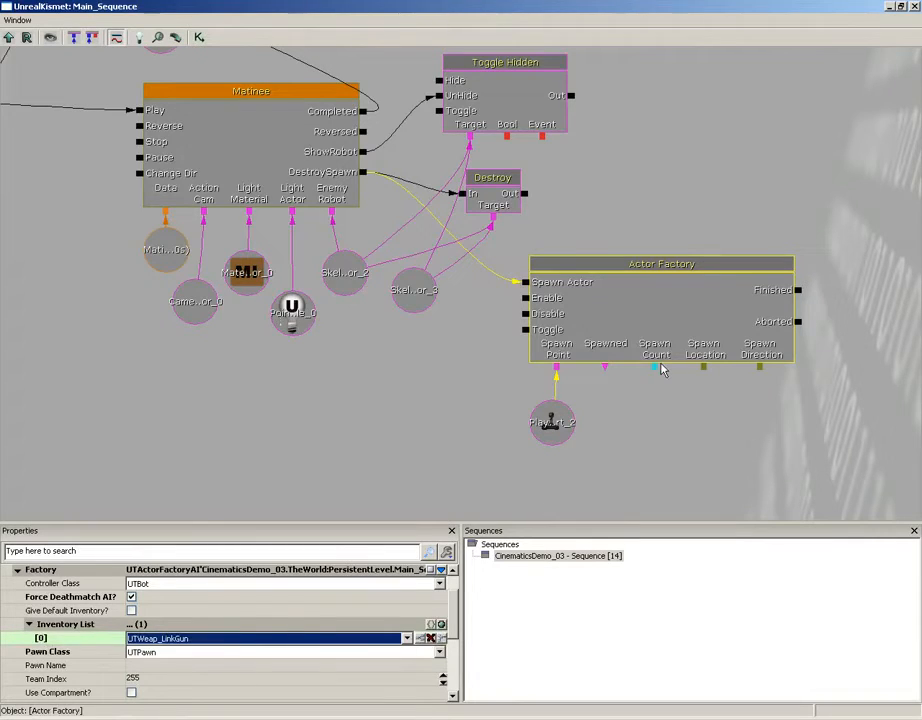
# Close Kismet, start a playtest in the large hall, and enter the dark room to play the cinematic.
pyautogui.click(913, 7)
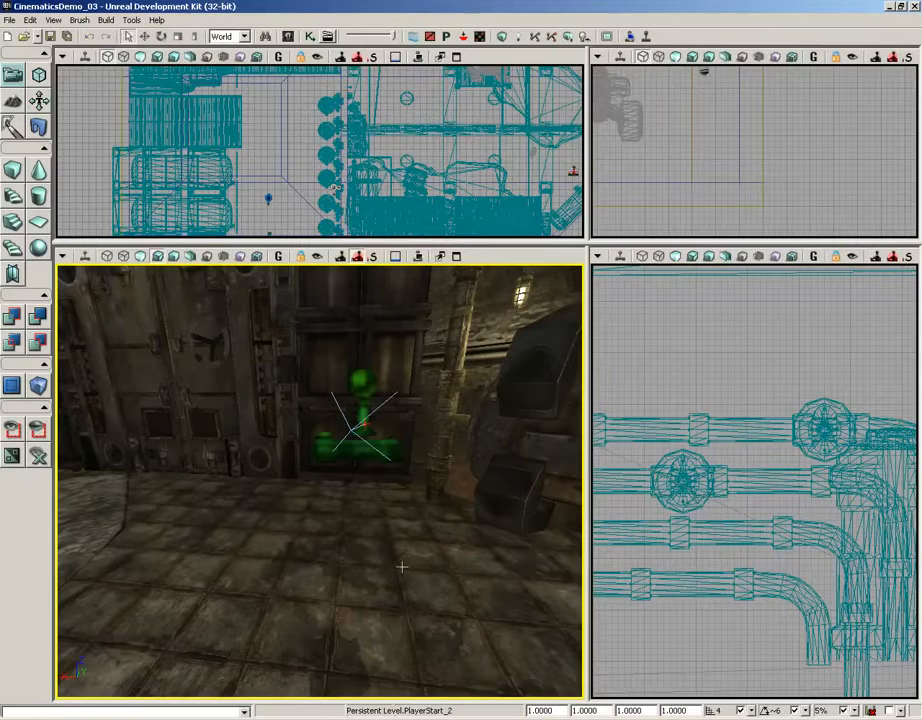
pyautogui.moveTo(386, 540); pyautogui.dragTo(56, 484, button='right')
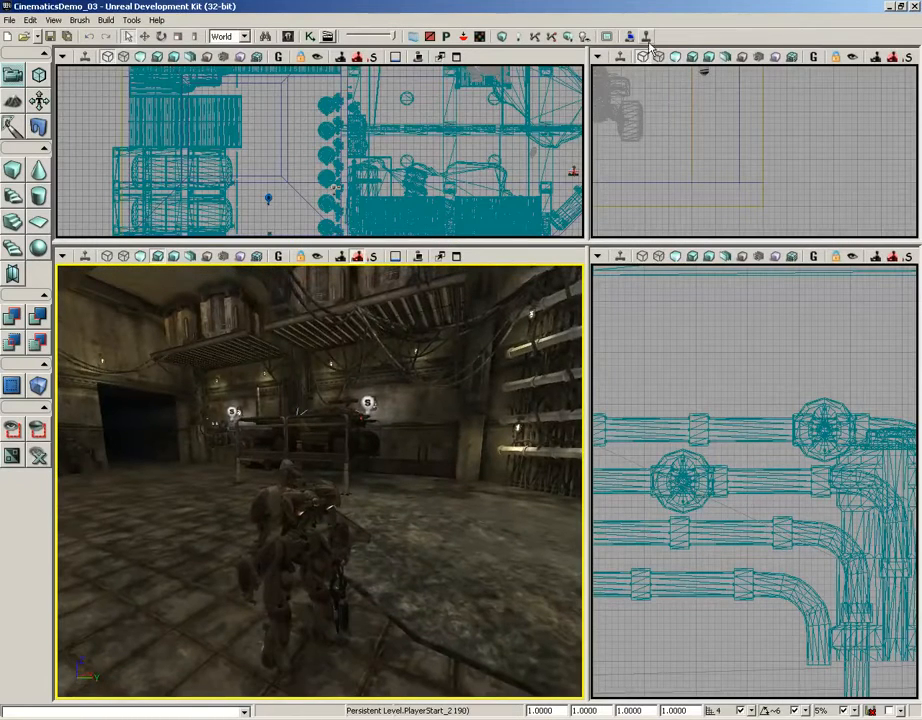
pyautogui.click(474, 36)
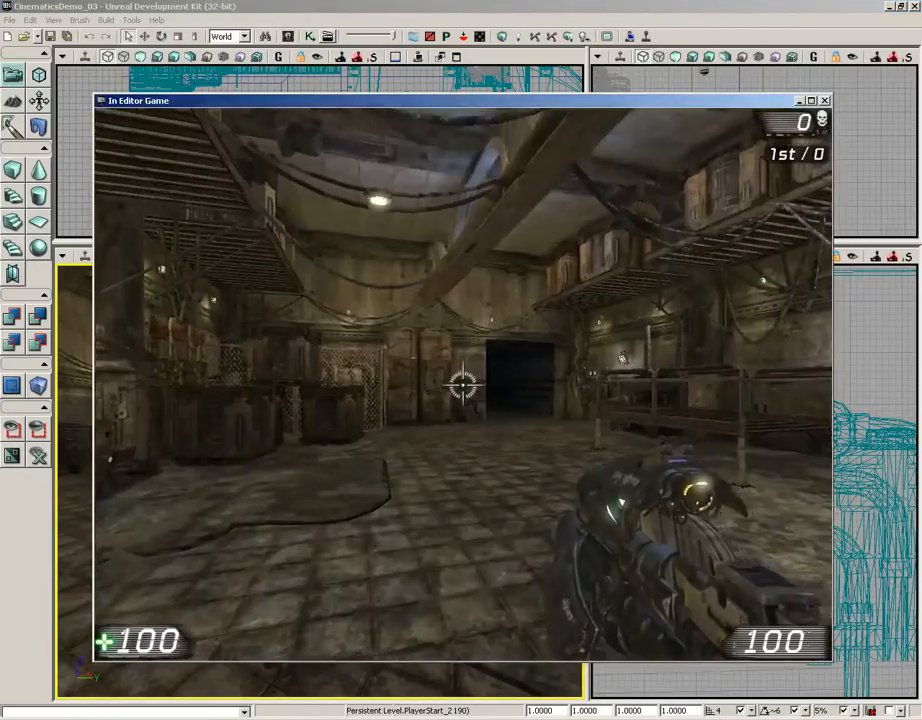
pyautogui.press('w')
pyautogui.press('w')
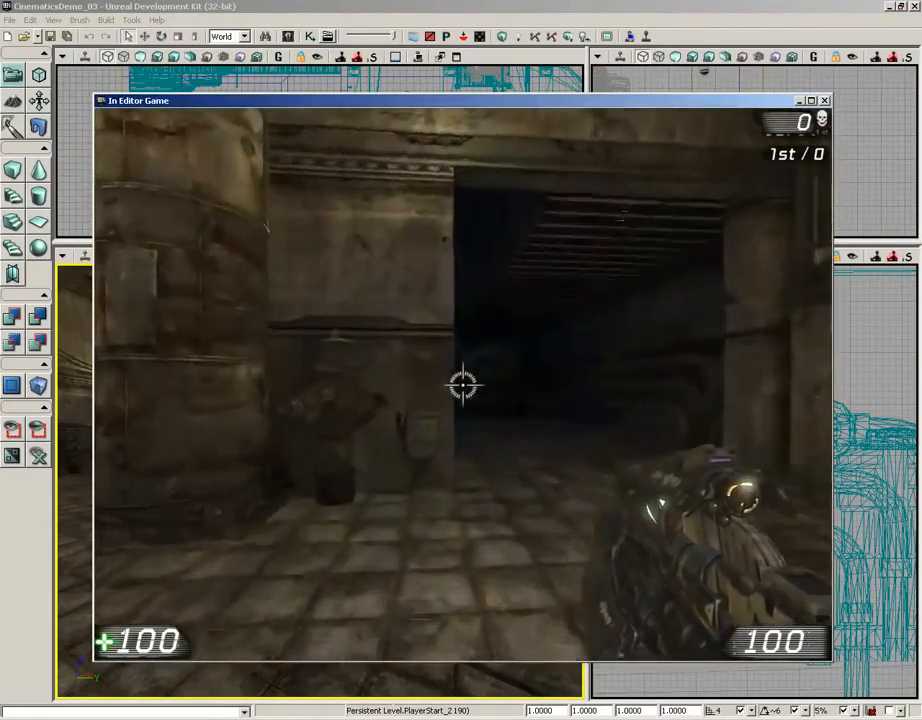
pyautogui.press('w')
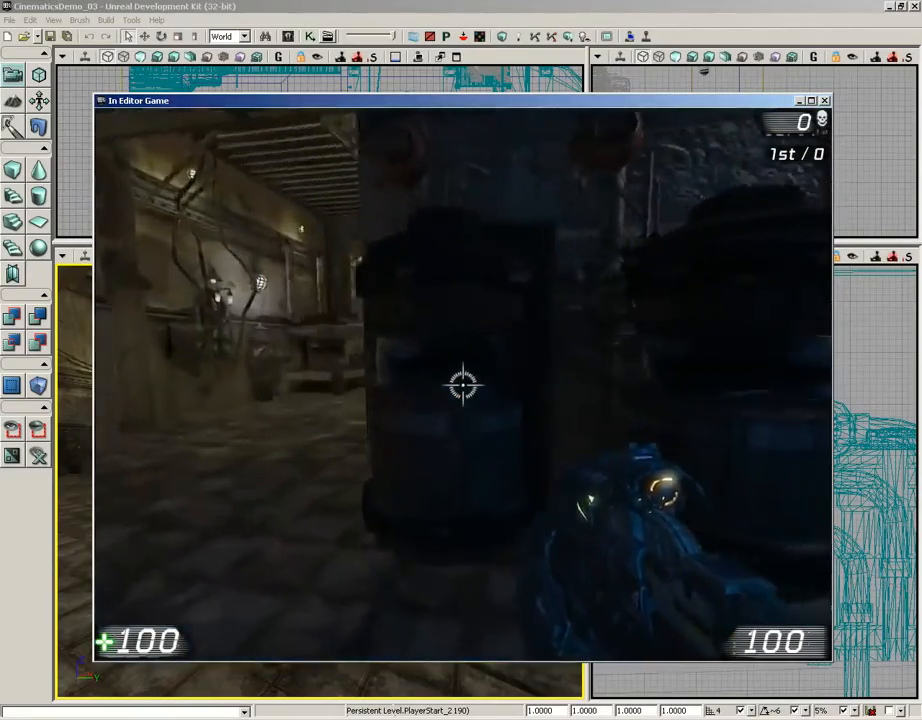
# Look for the spawned enemy bot from the dark room's doorway and shoot it down with the Link Gun.
pyautogui.press('w')
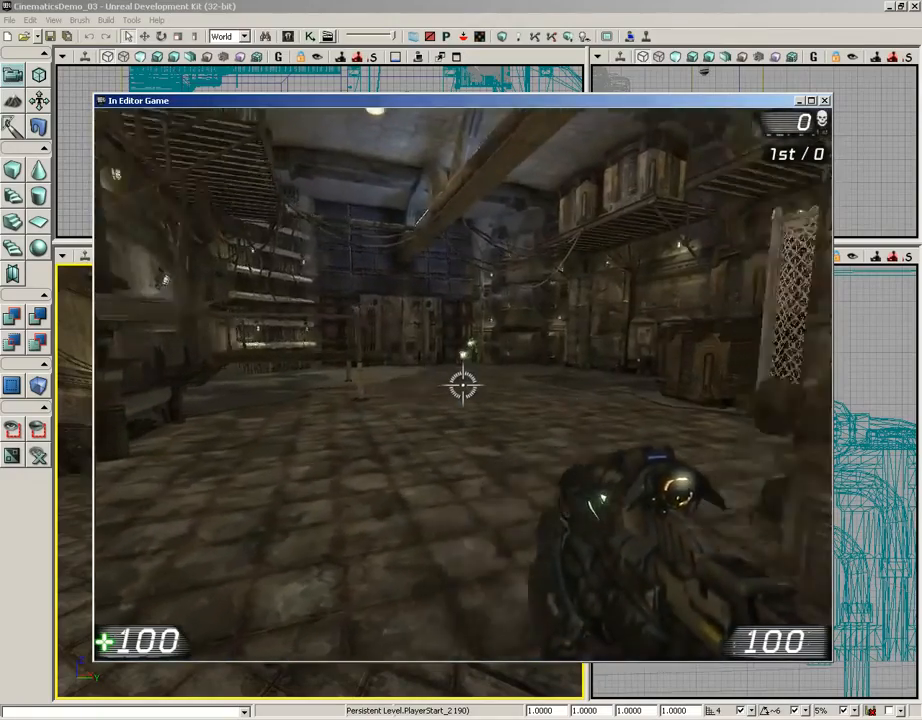
pyautogui.press('w')
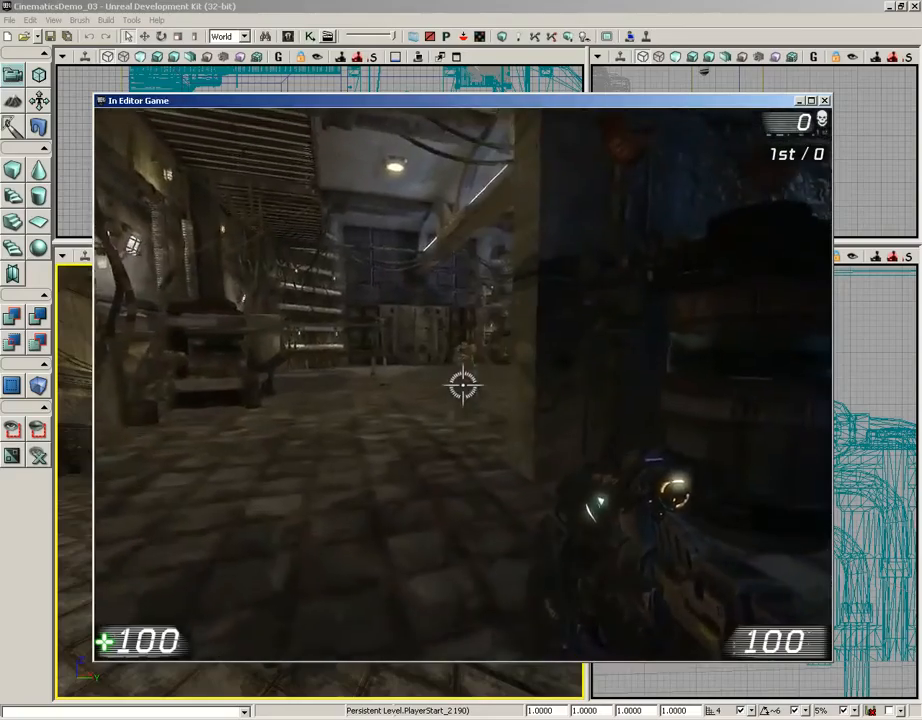
pyautogui.click(463, 385)
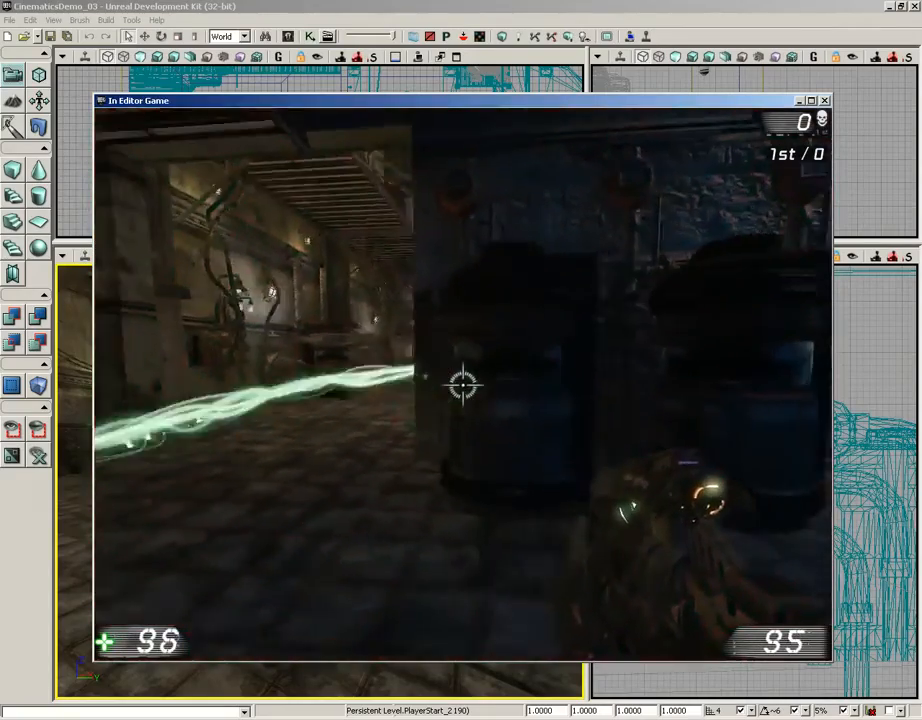
pyautogui.click(463, 385)
pyautogui.click(463, 385)
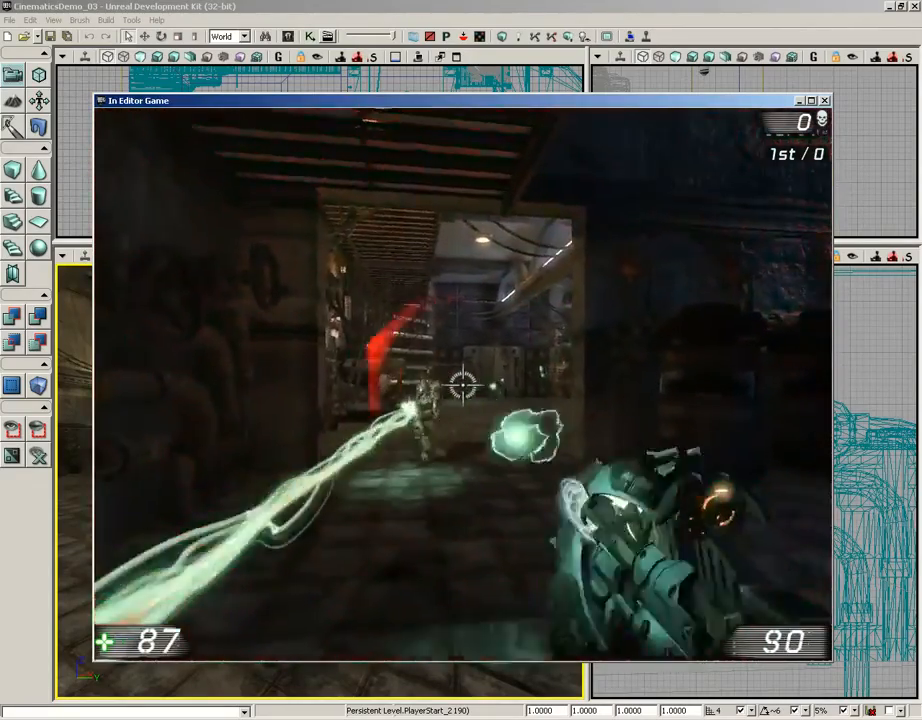
pyautogui.click(463, 385)
pyautogui.click(463, 385)
pyautogui.click(463, 385)
pyautogui.click(463, 385)
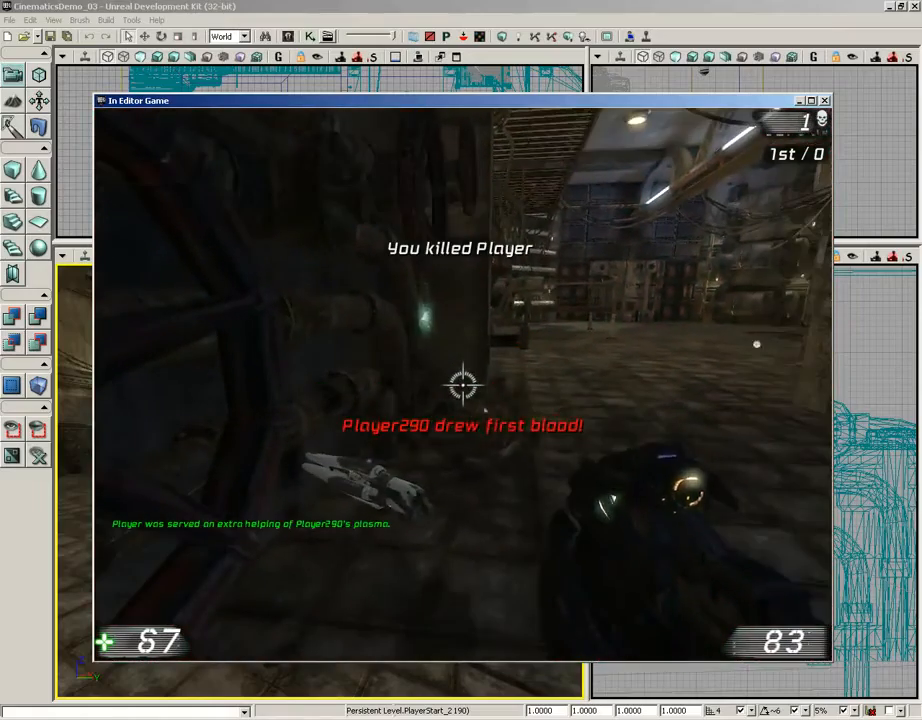
# Examine the fallen bot, try the Physics Gun on it, walk back into the dark room, and end the playtest.
pyautogui.press('w')
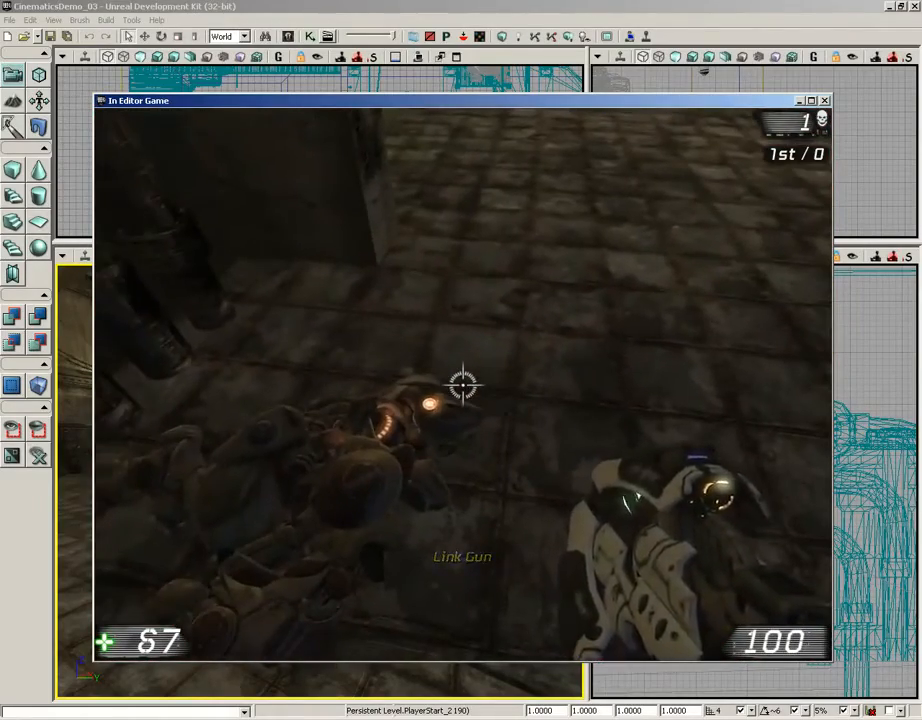
pyautogui.click(463, 385)
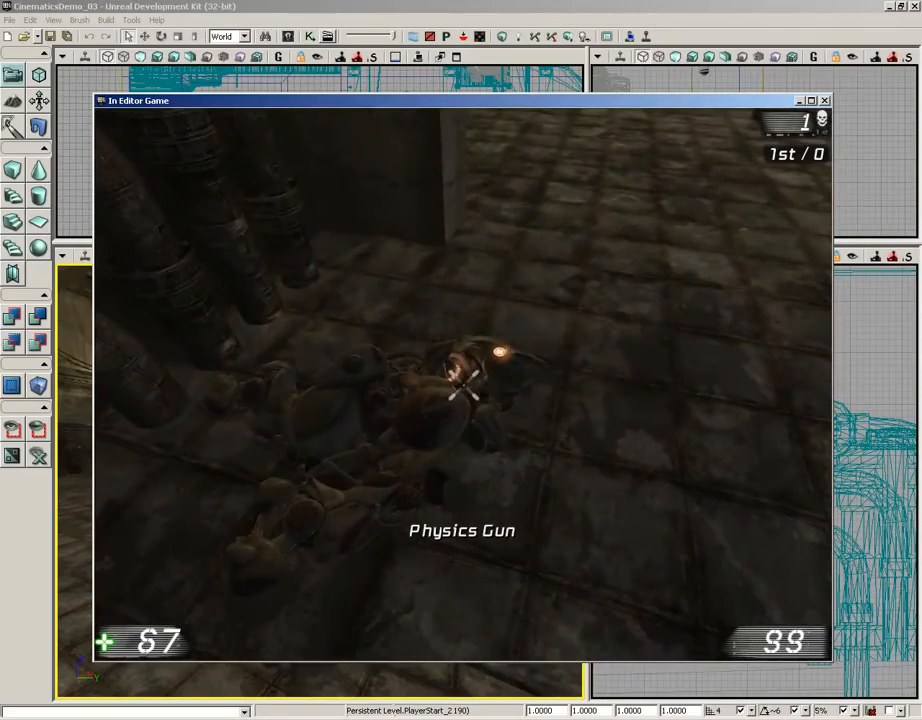
pyautogui.moveTo(463, 385); pyautogui.dragTo(463, 385, button='right')
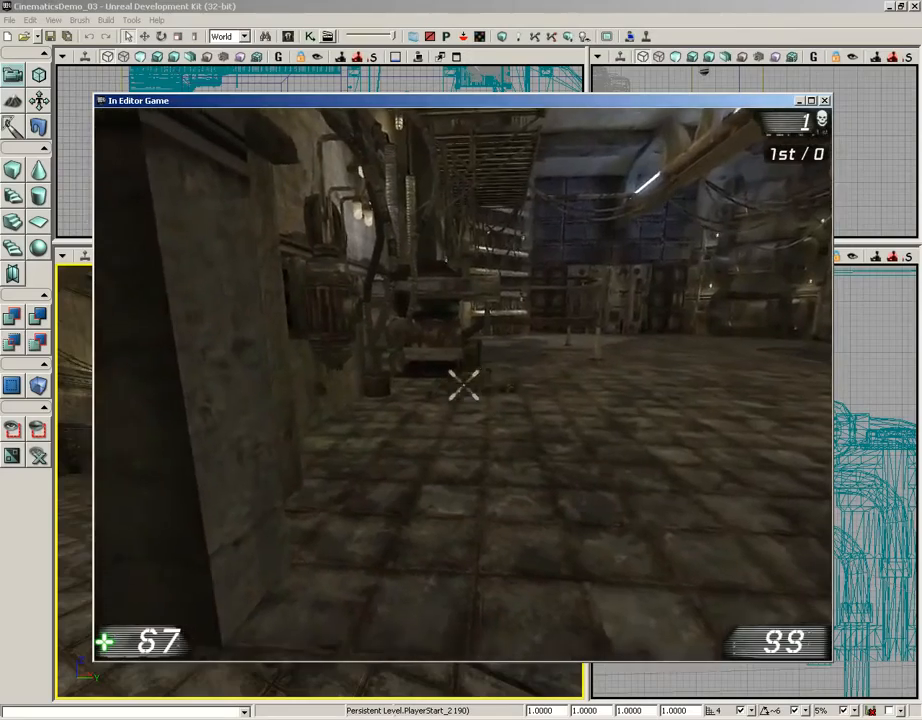
pyautogui.press('w')
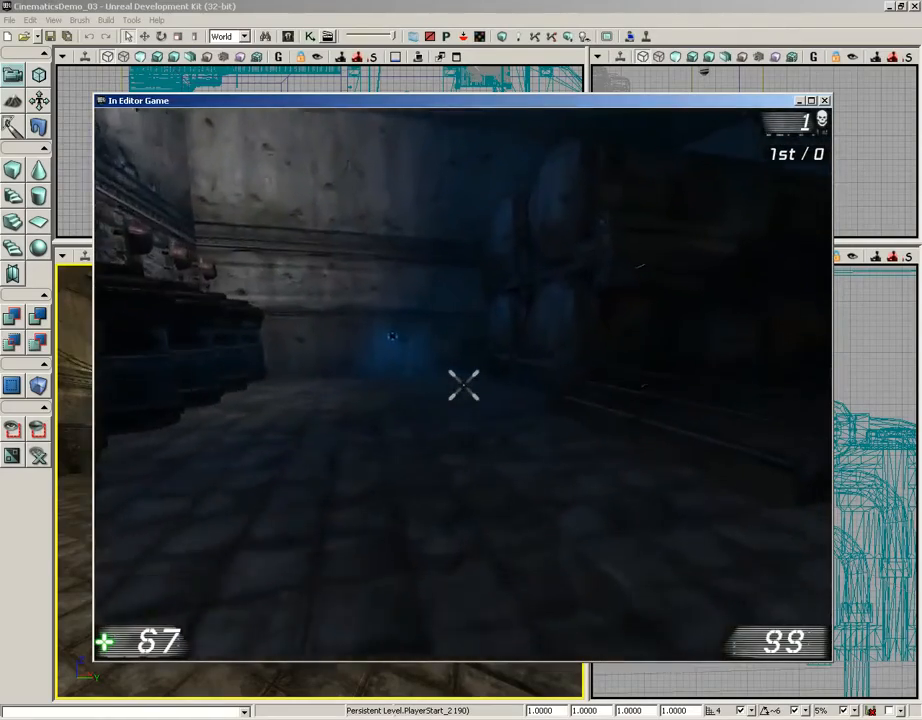
pyautogui.press('Escape')
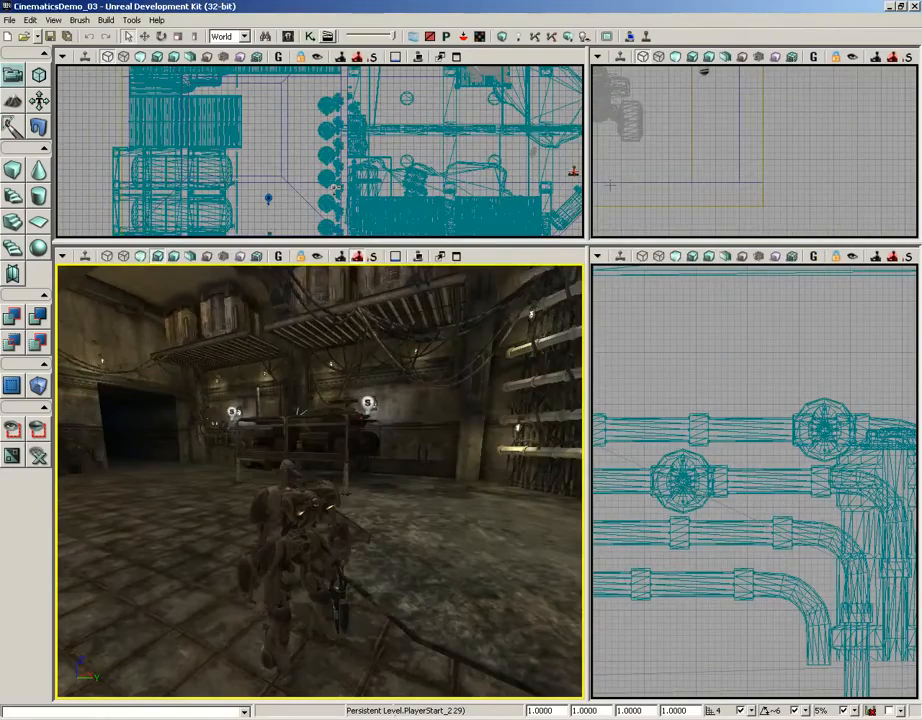